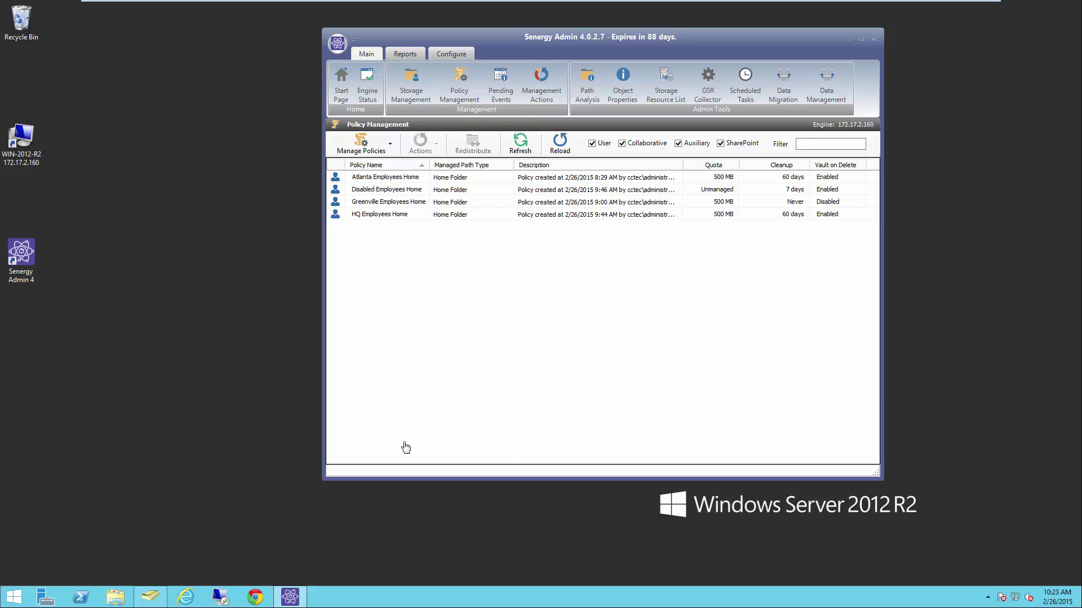
Connect by Remote Desktop to the cctec-srv server using the already logged-in account.
click(222, 598)
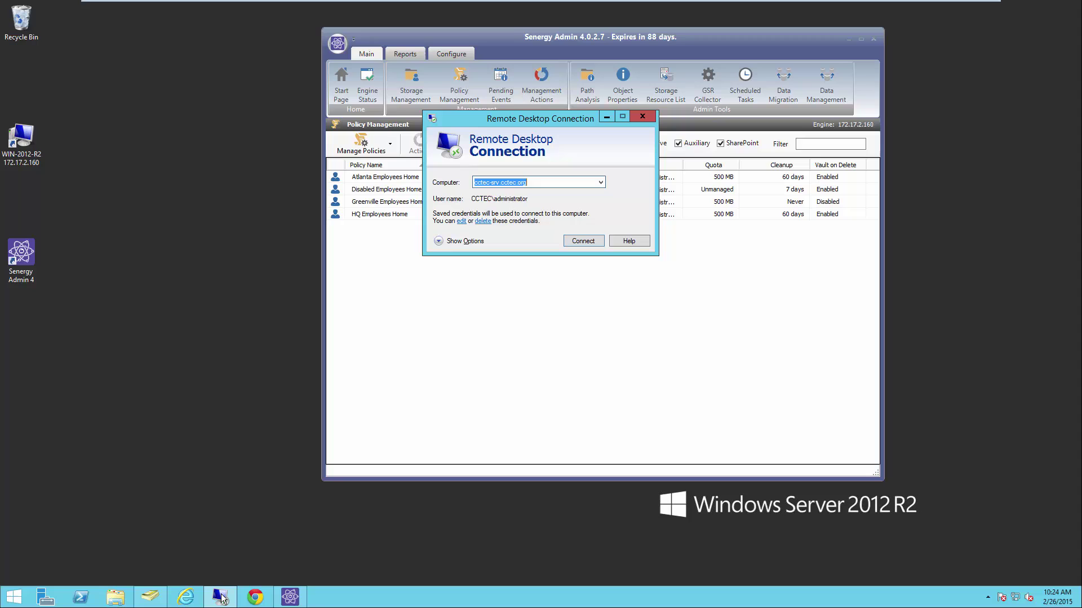
click(586, 241)
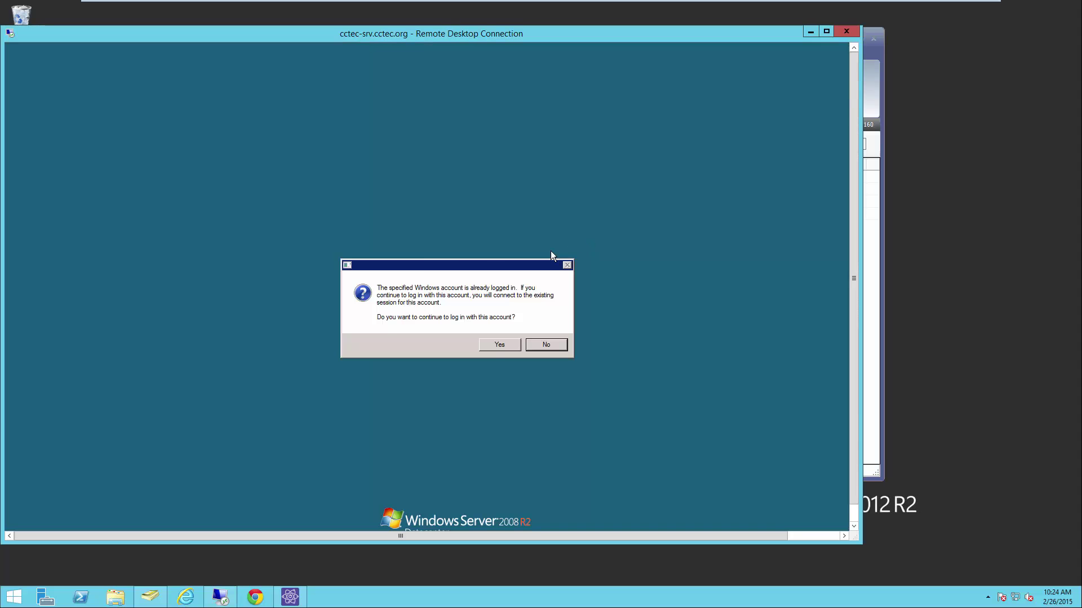
click(491, 347)
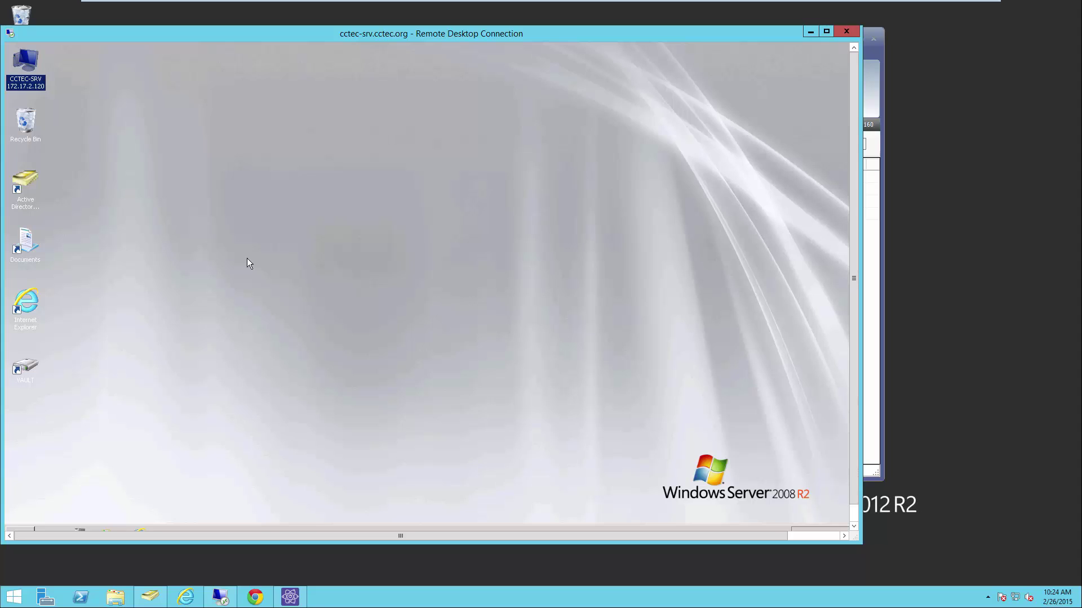
double_click(39, 64)
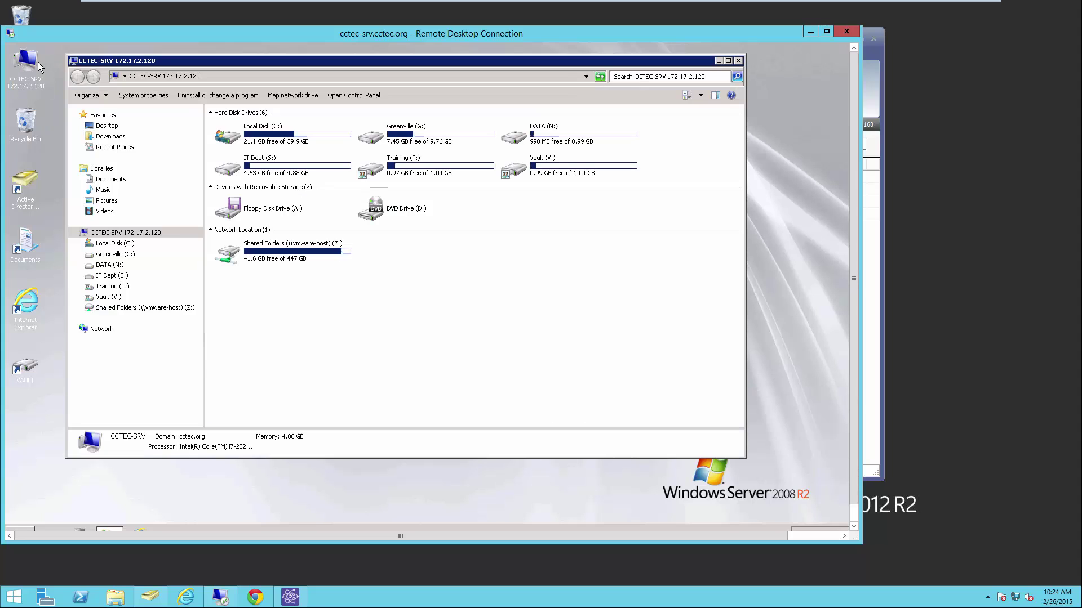
click(80, 255)
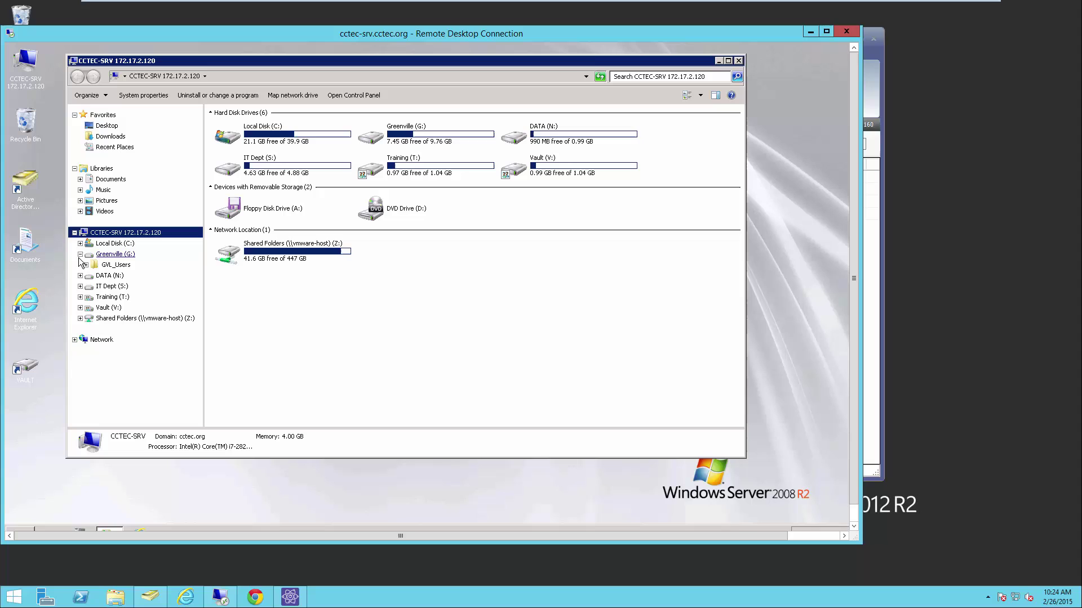
click(86, 265)
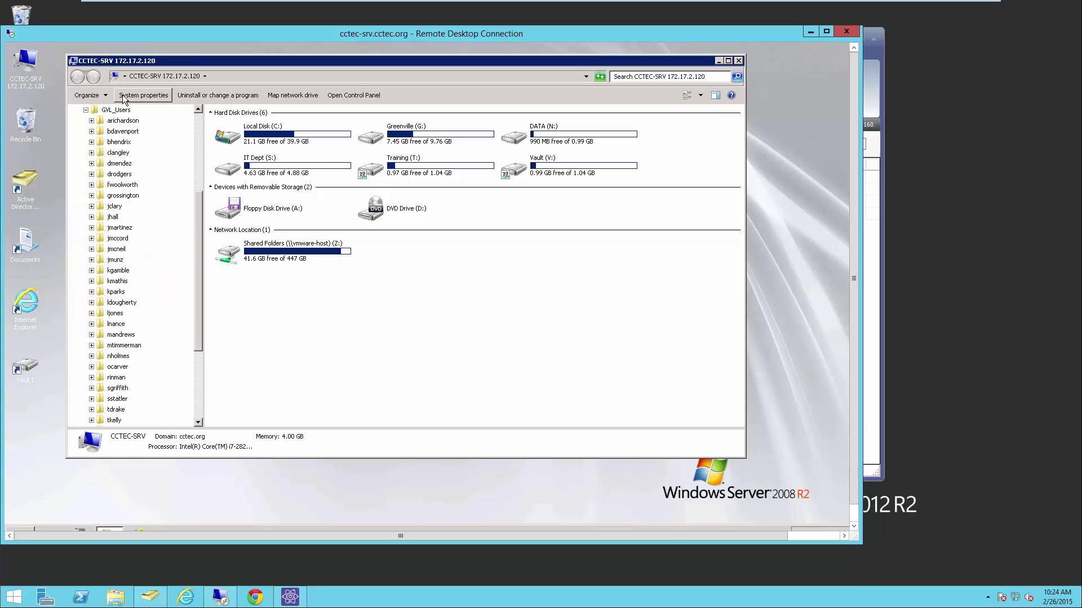
click(122, 121)
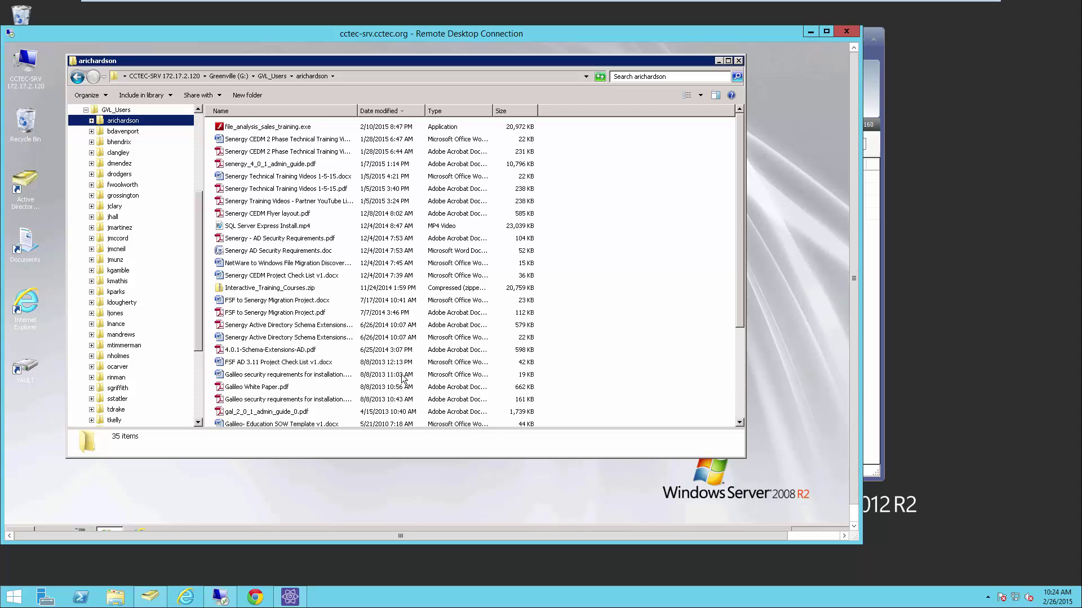
drag(738, 251, 738, 326)
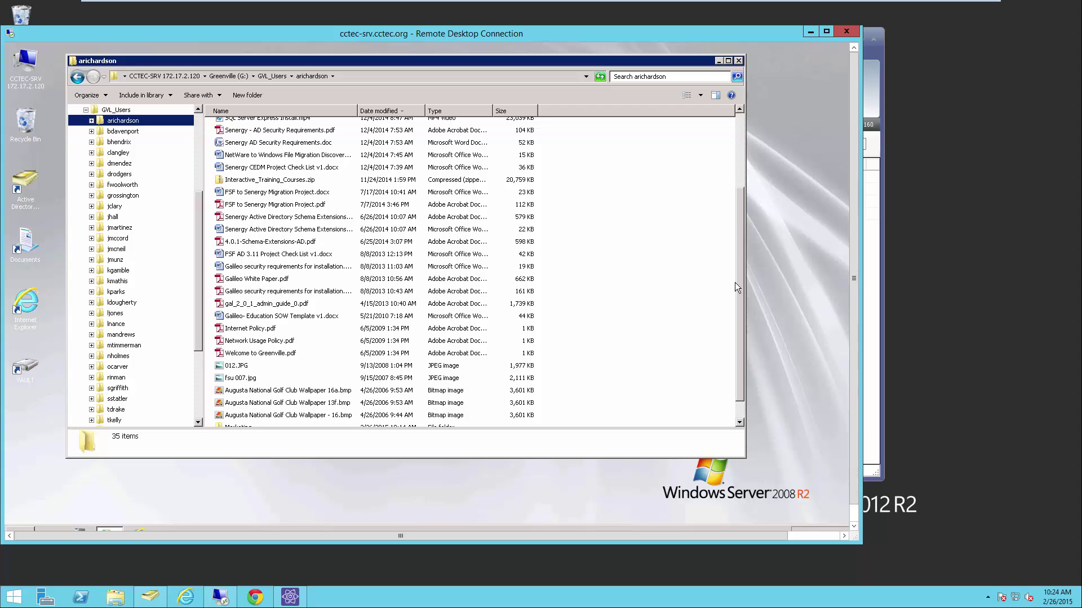
drag(739, 286, 749, 197)
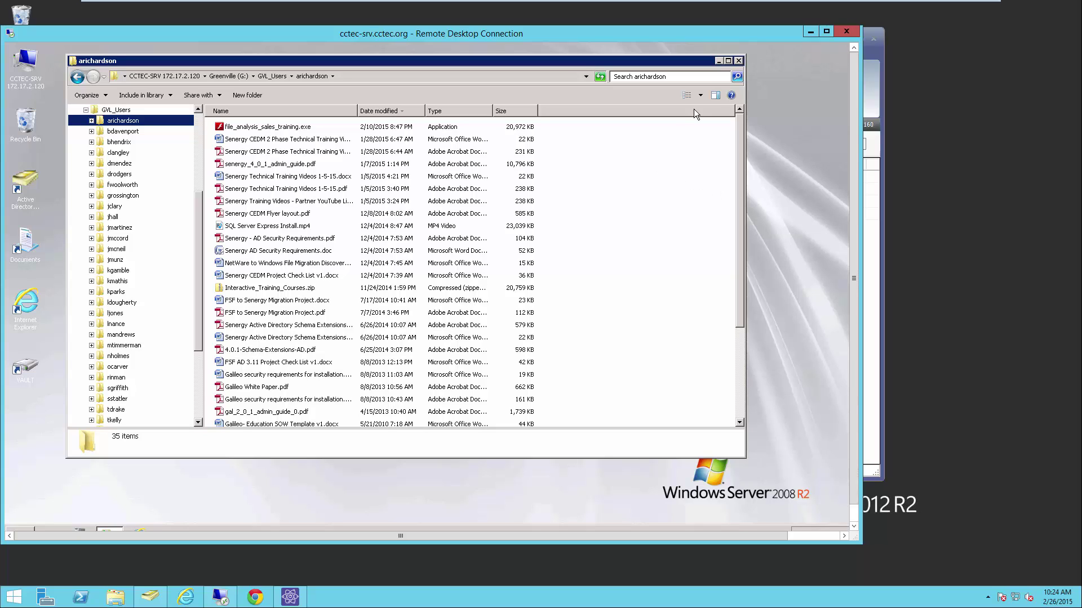
On WIN-2012-R2, confirm Greenville (K:) > Greenville Users > Home is empty.
click(738, 60)
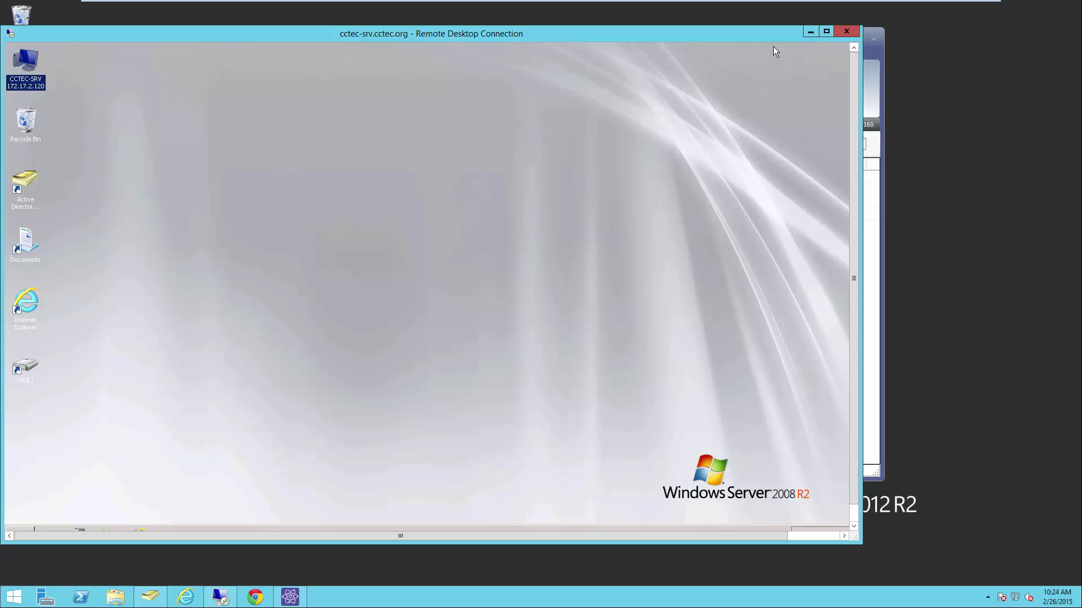
click(808, 31)
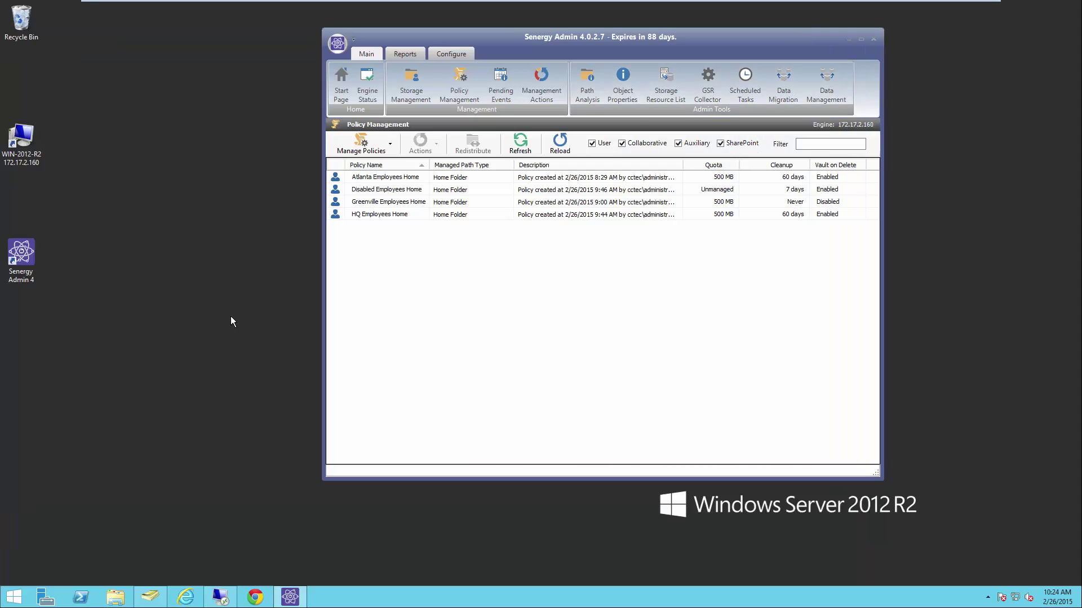
double_click(23, 139)
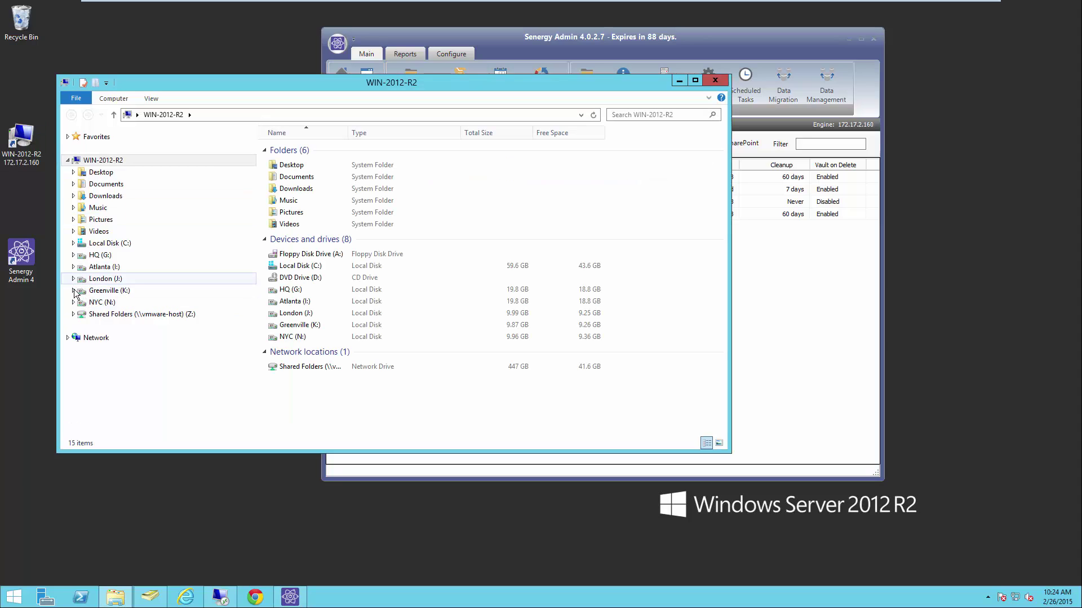
click(73, 290)
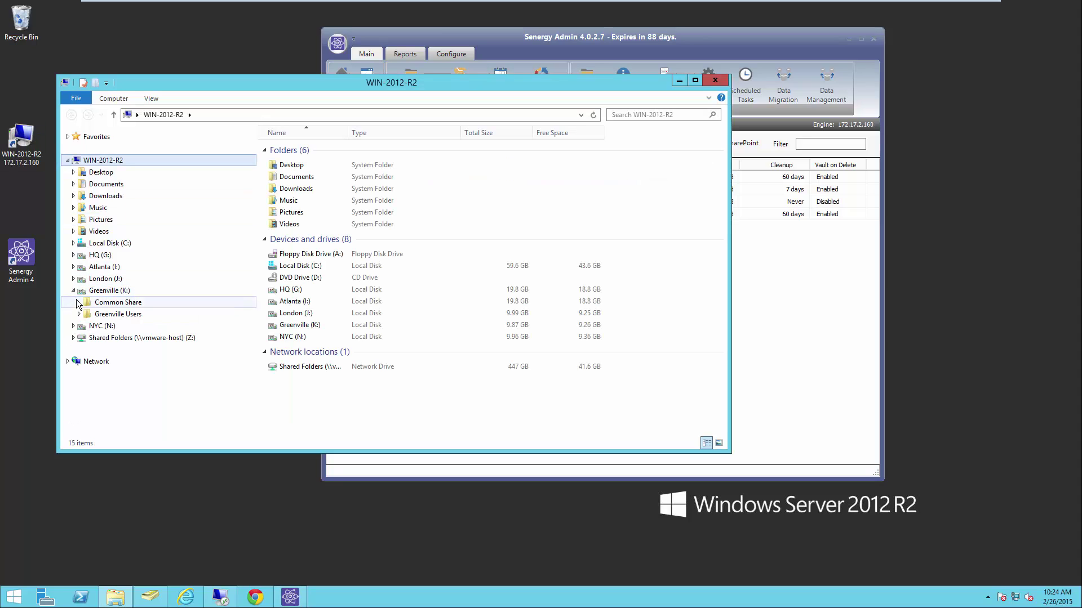
click(79, 315)
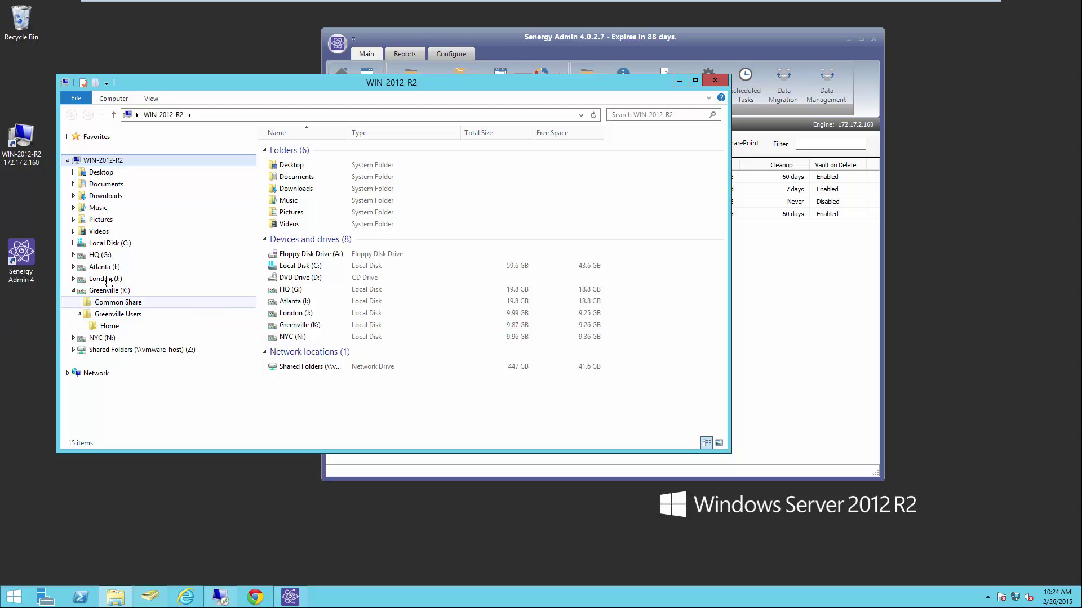
click(110, 327)
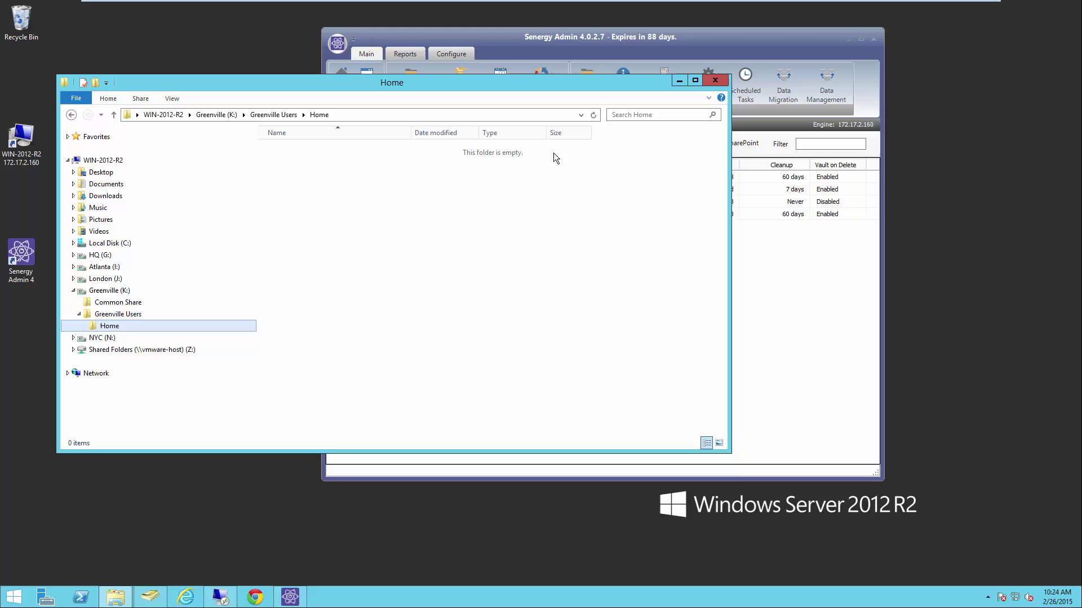
click(717, 80)
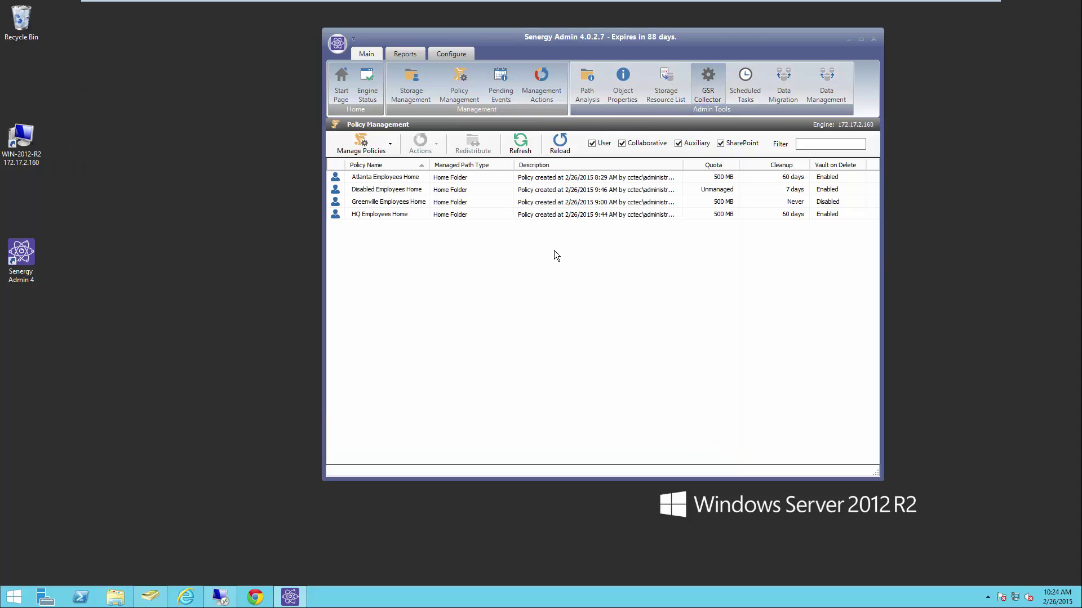
Show Greenville Employees Home's associations and its target path \\cctec-srv.cctec.org\GVL_Users.
double_click(405, 203)
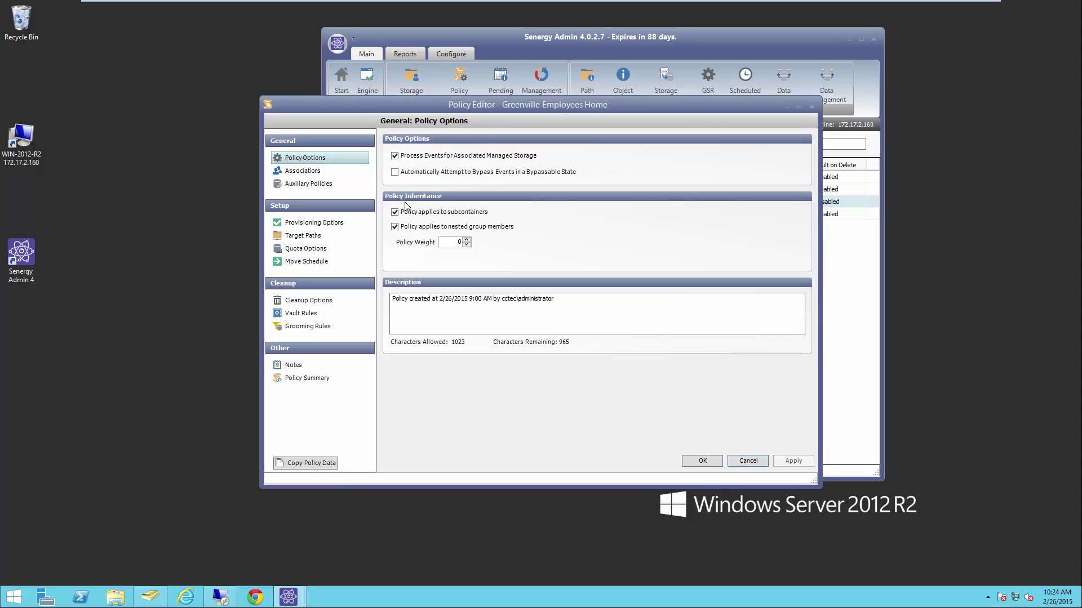
click(311, 171)
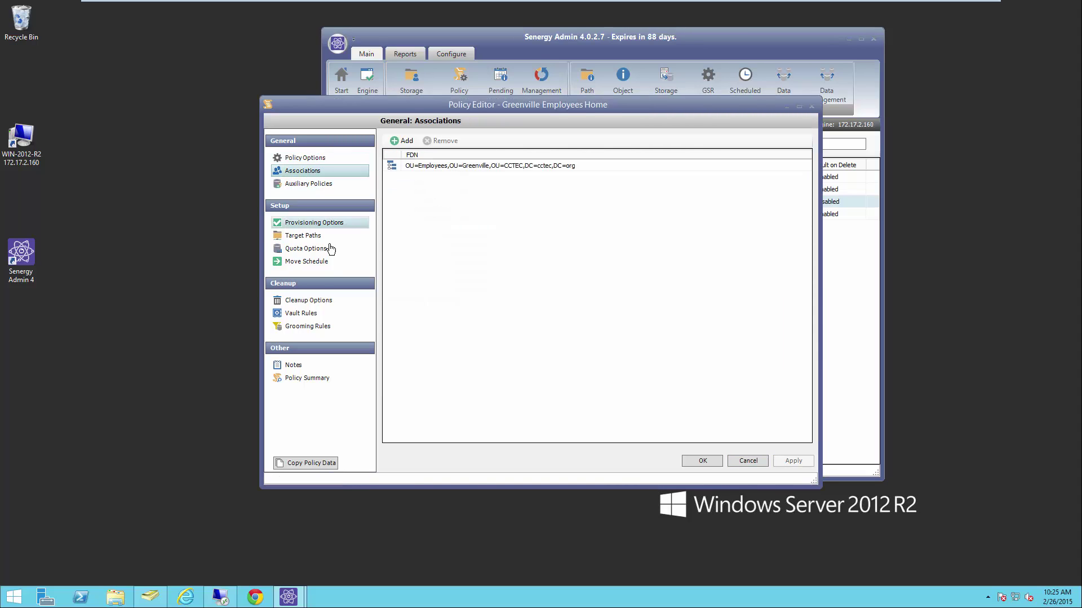
click(314, 236)
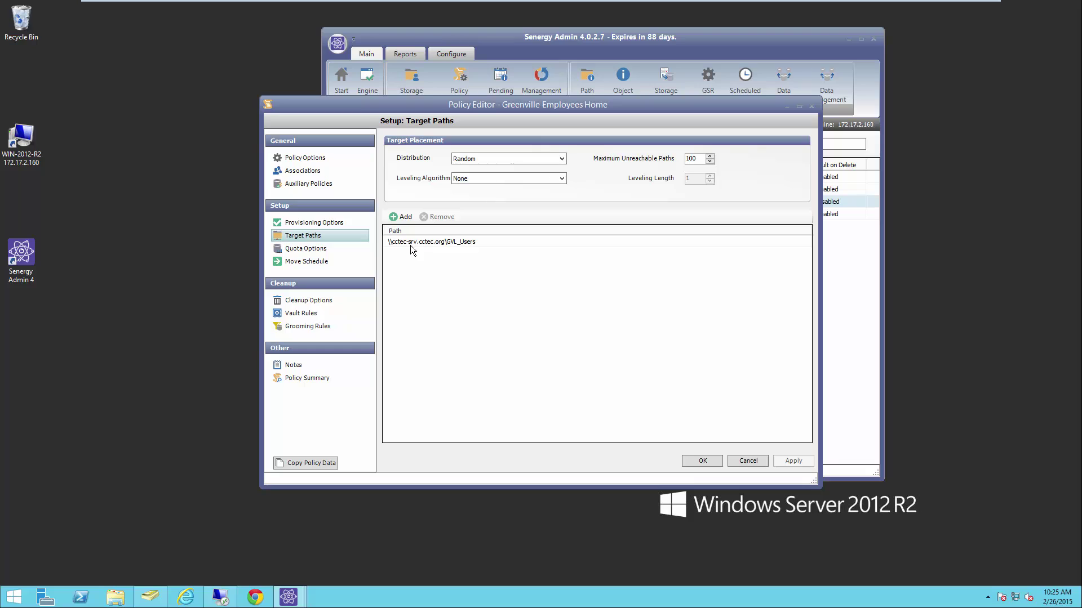
Run a Consistency Check on Greenville > Employees and review the 33 GVL_Users home folder paths.
click(742, 460)
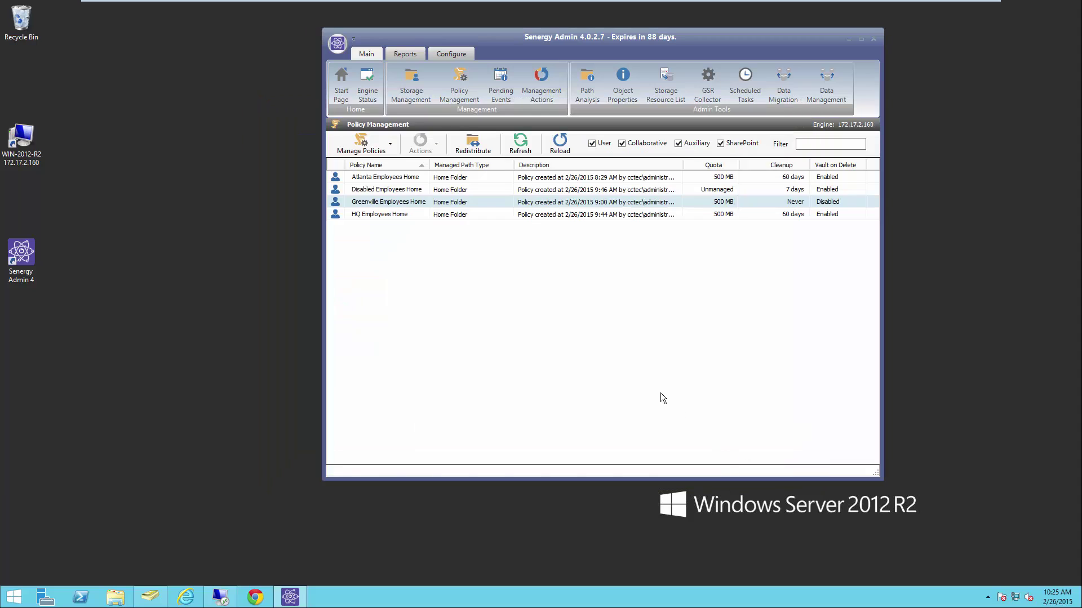
click(411, 84)
right_click(418, 227)
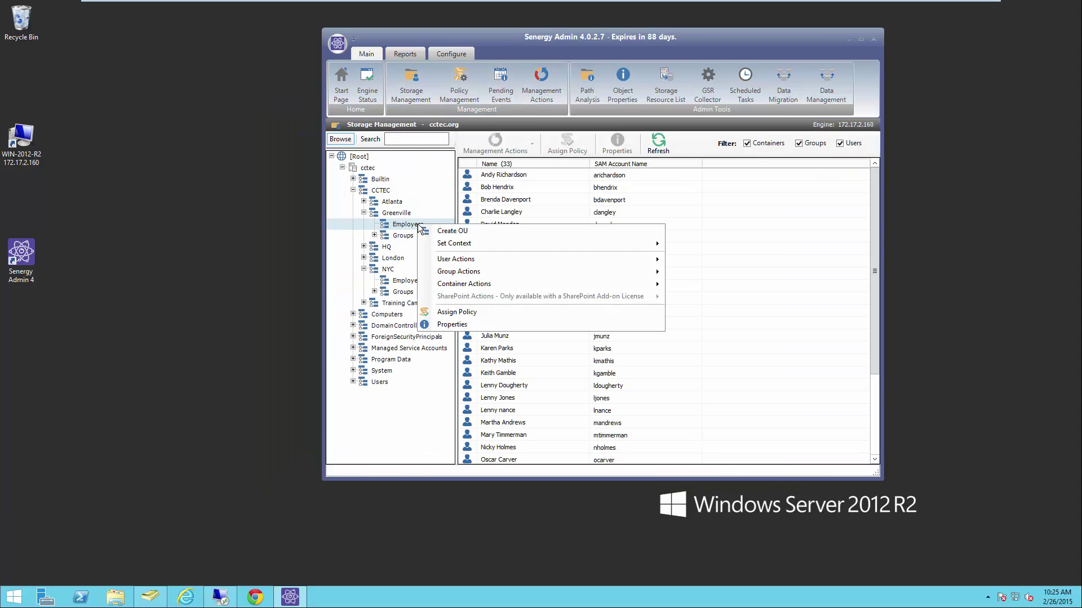
mouse_move(459, 263)
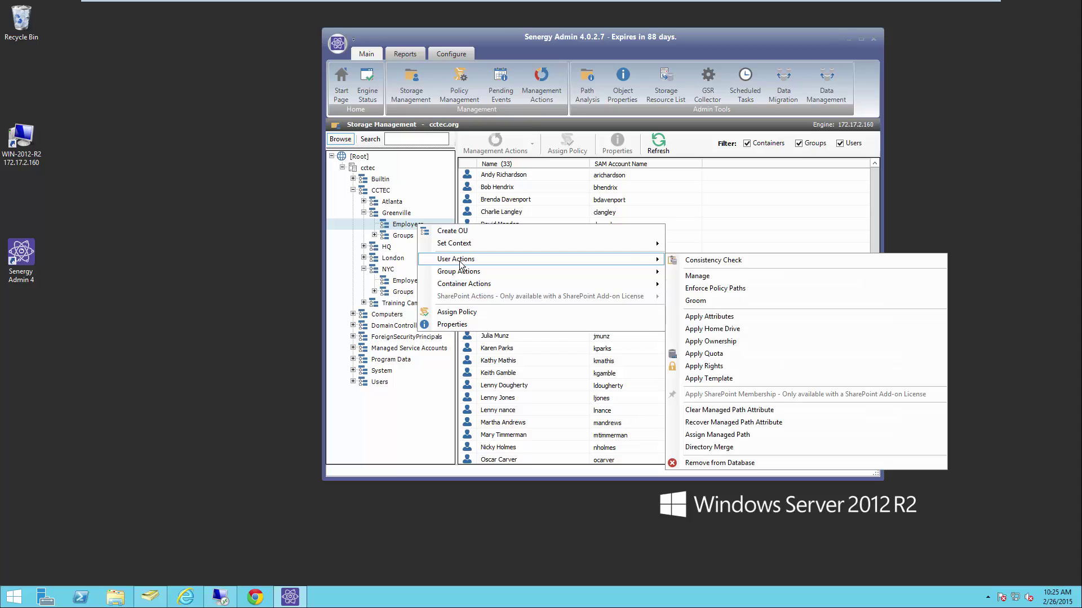
click(711, 260)
click(115, 119)
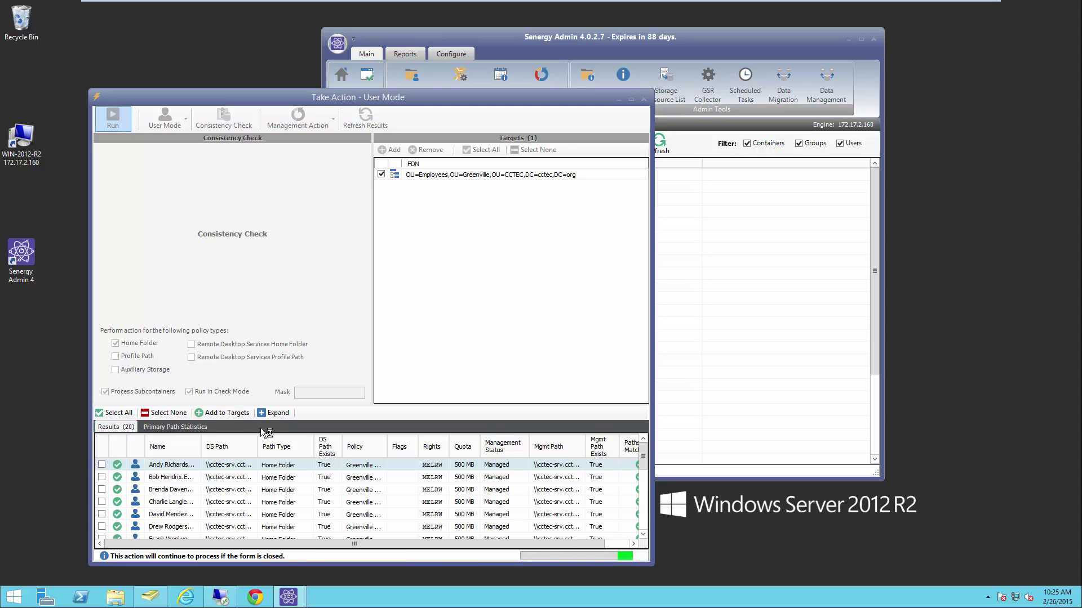
click(276, 413)
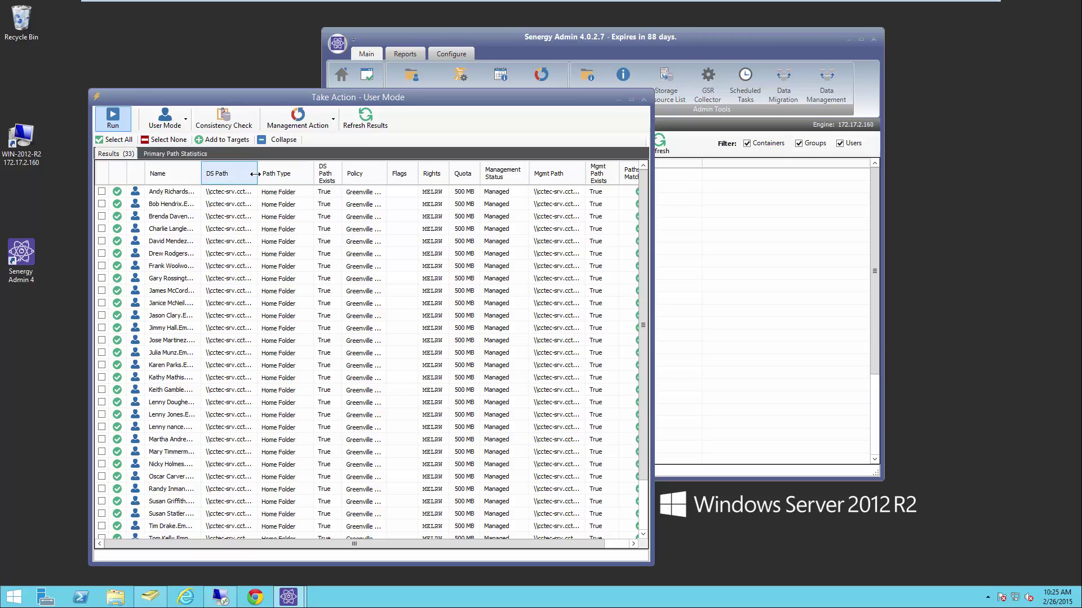
drag(314, 173, 341, 172)
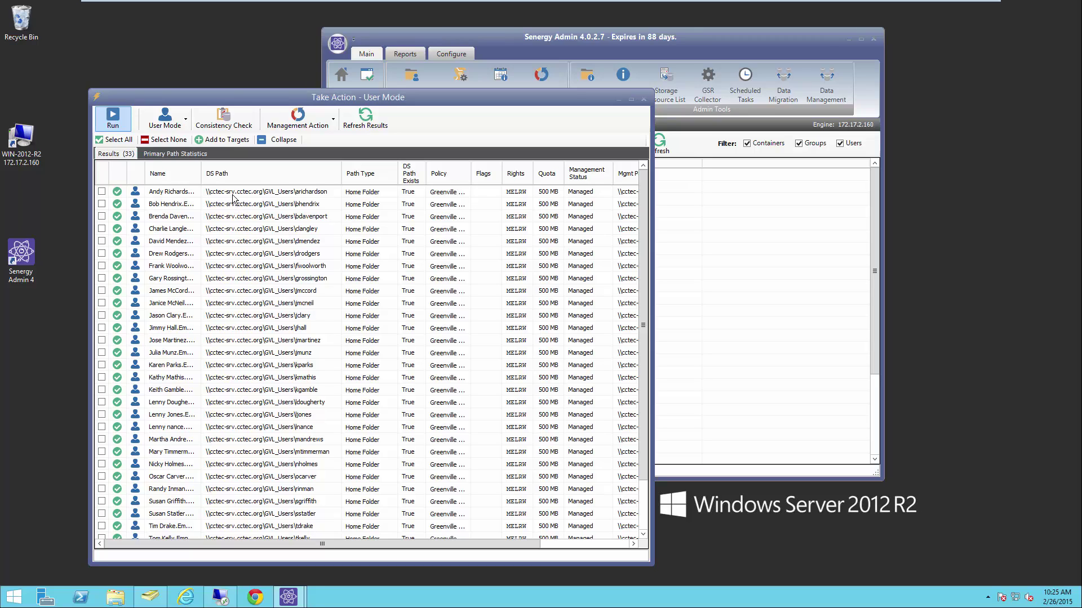
Bring up the Greenville Employees Home policy's Target Paths in Policy Management.
click(644, 100)
click(461, 95)
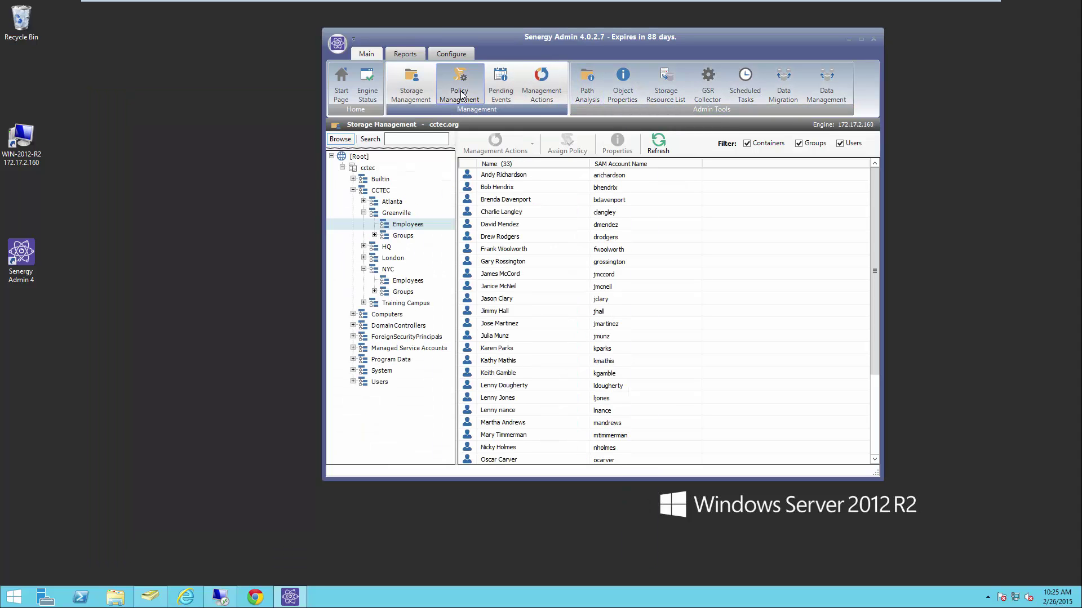
double_click(377, 205)
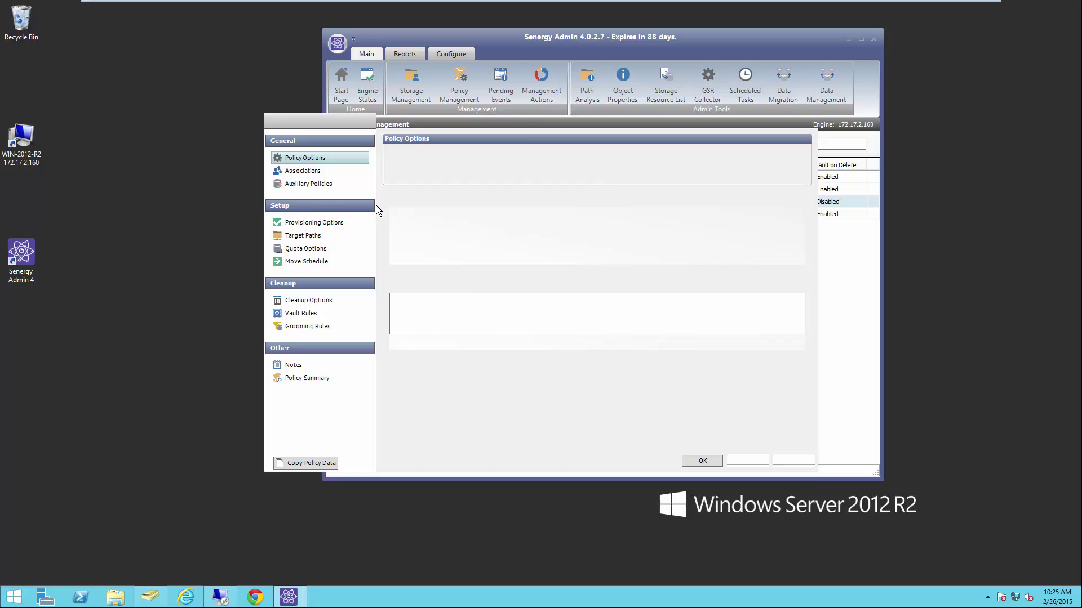
click(320, 172)
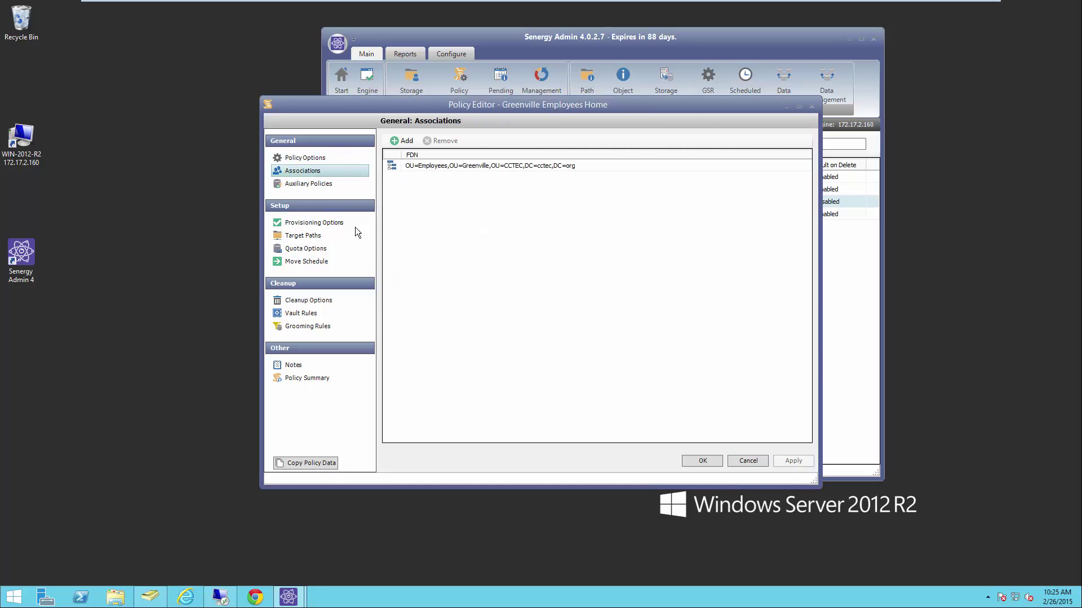
click(315, 239)
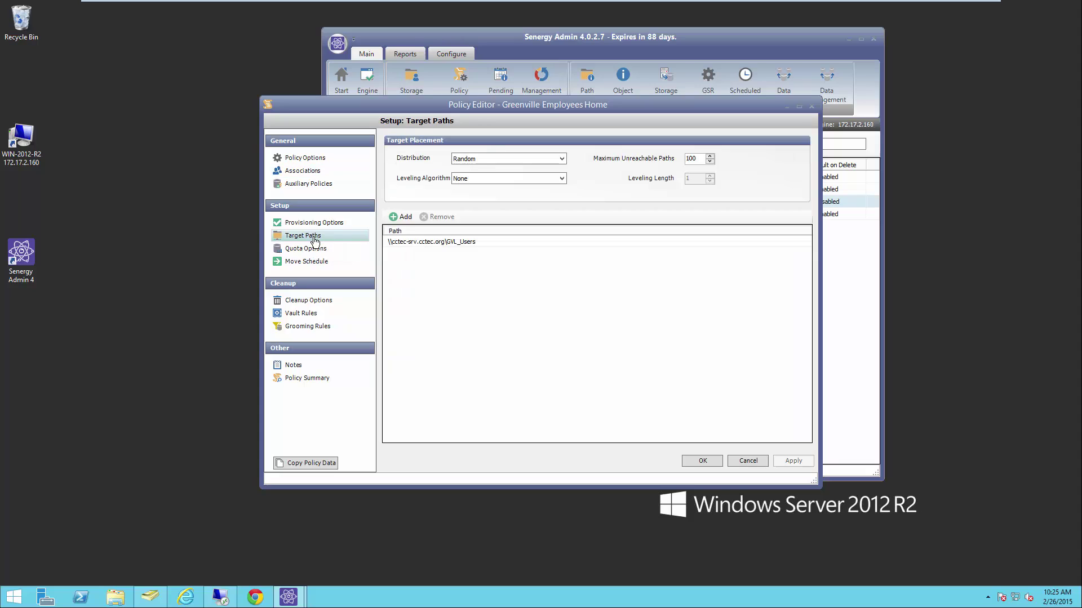
Replace the GVL_Users target with win-2012-r2's Greenville\Greenville Users\Home folder and save.
click(461, 243)
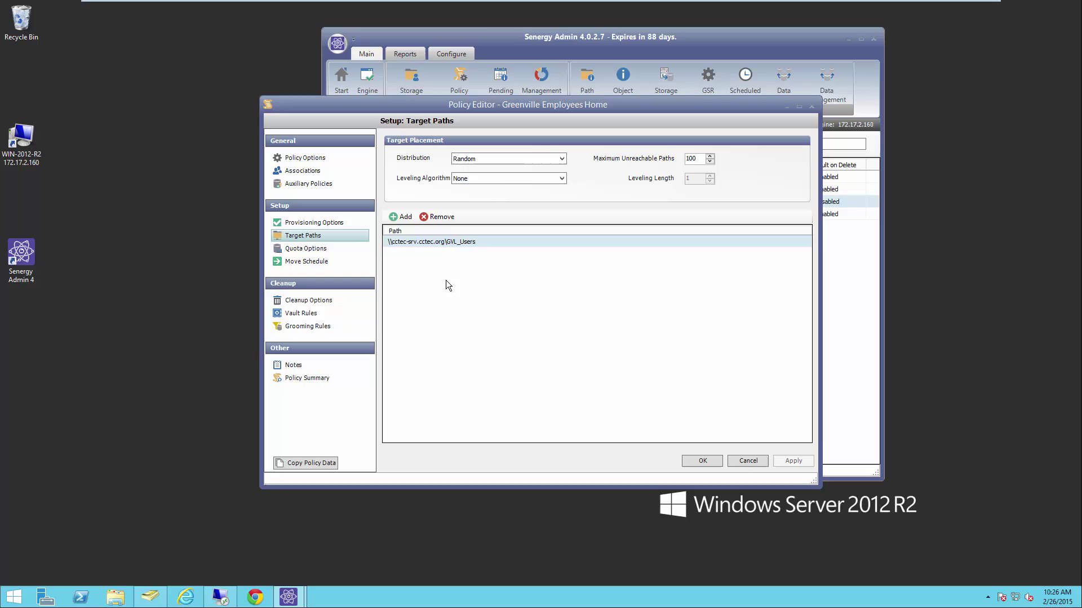
click(442, 217)
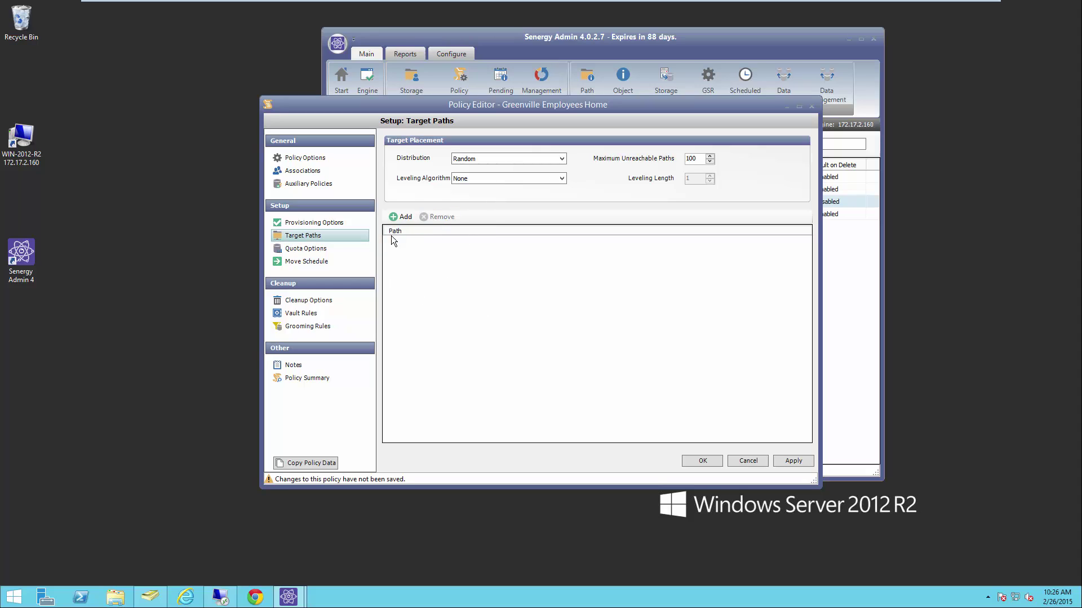
click(404, 219)
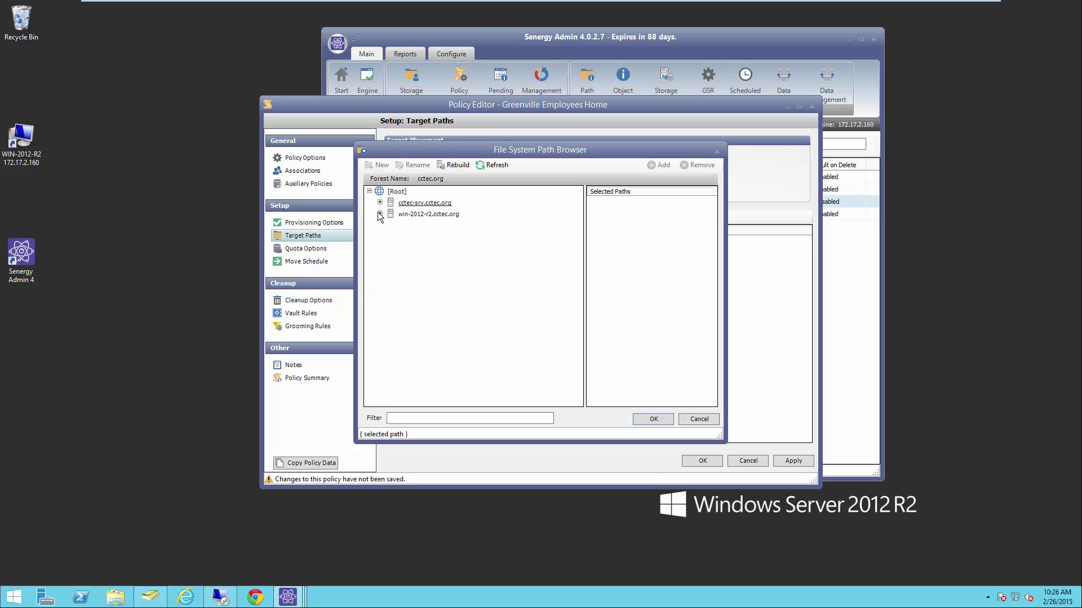
click(380, 214)
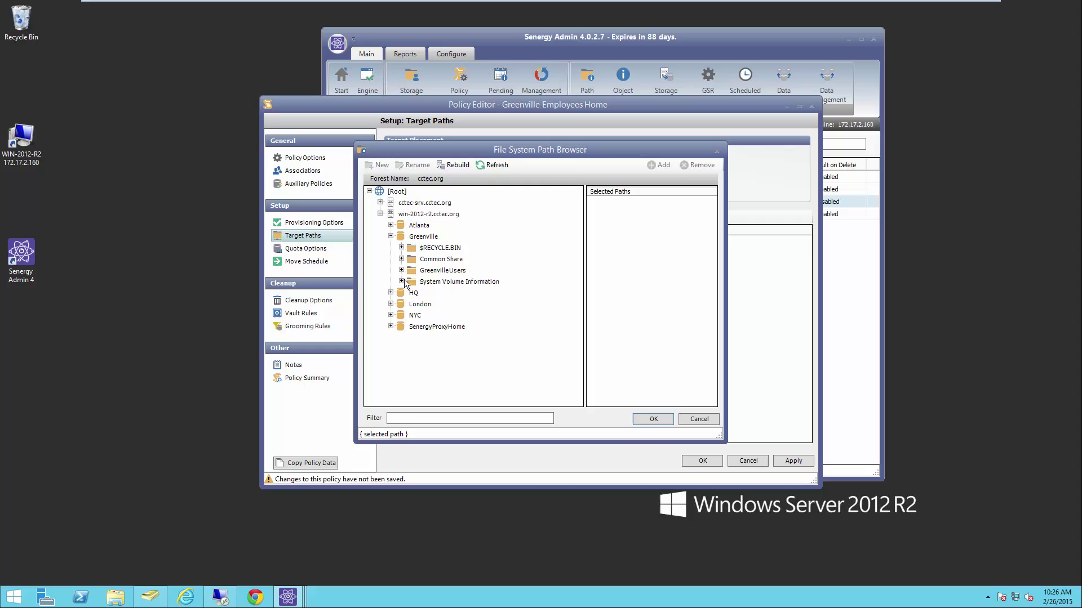
click(401, 271)
mouse_move(438, 282)
mouse_down()
mouse_move(632, 265)
mouse_move(651, 303)
mouse_up()
click(650, 419)
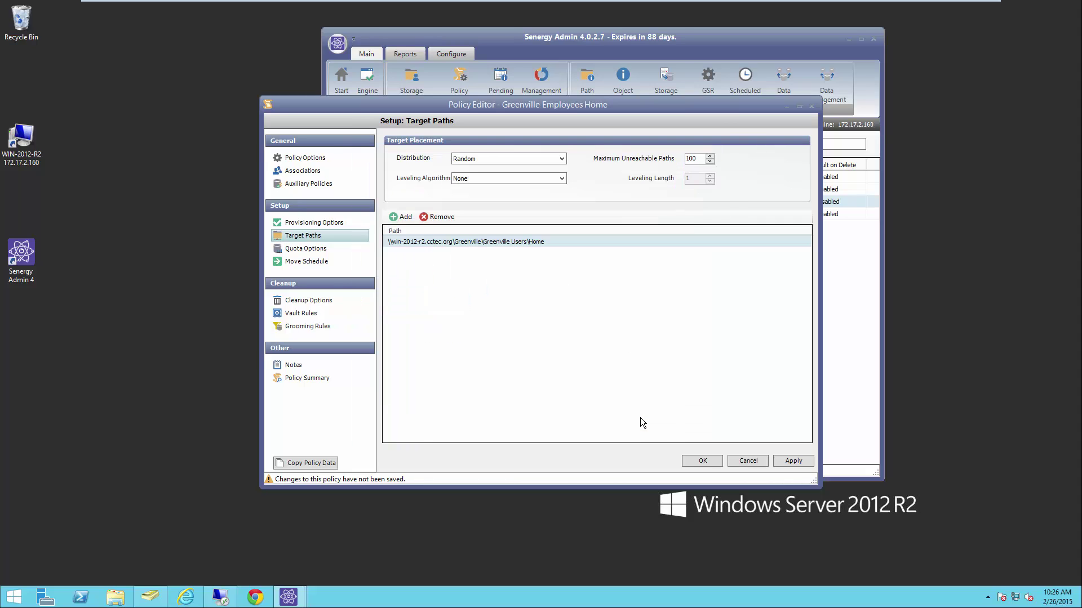
click(784, 463)
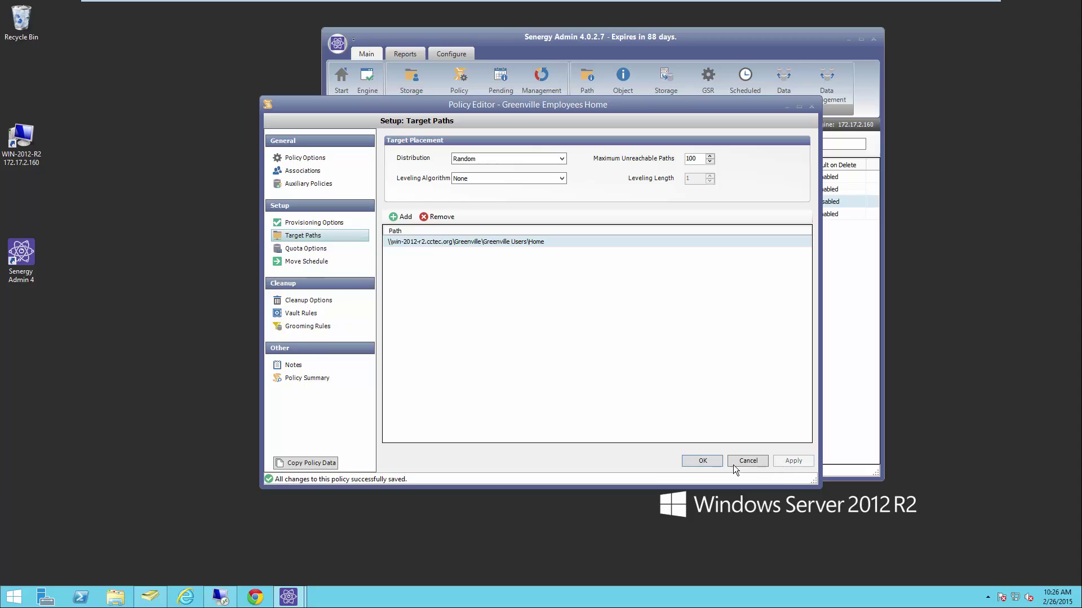
Start Enforce Policy Paths from User Actions on the Greenville > Employees container.
click(703, 461)
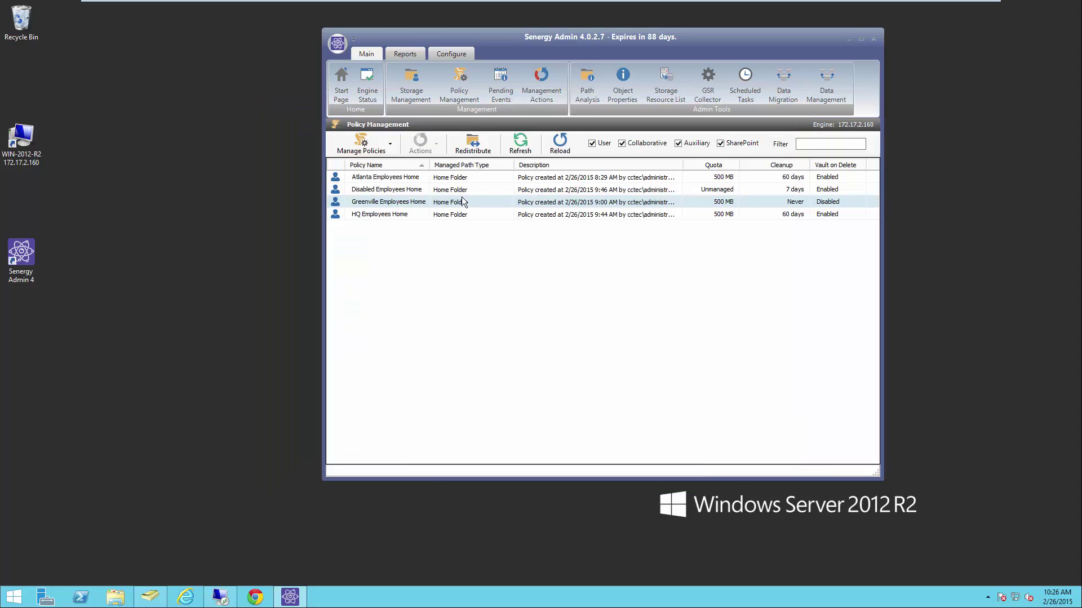
click(420, 97)
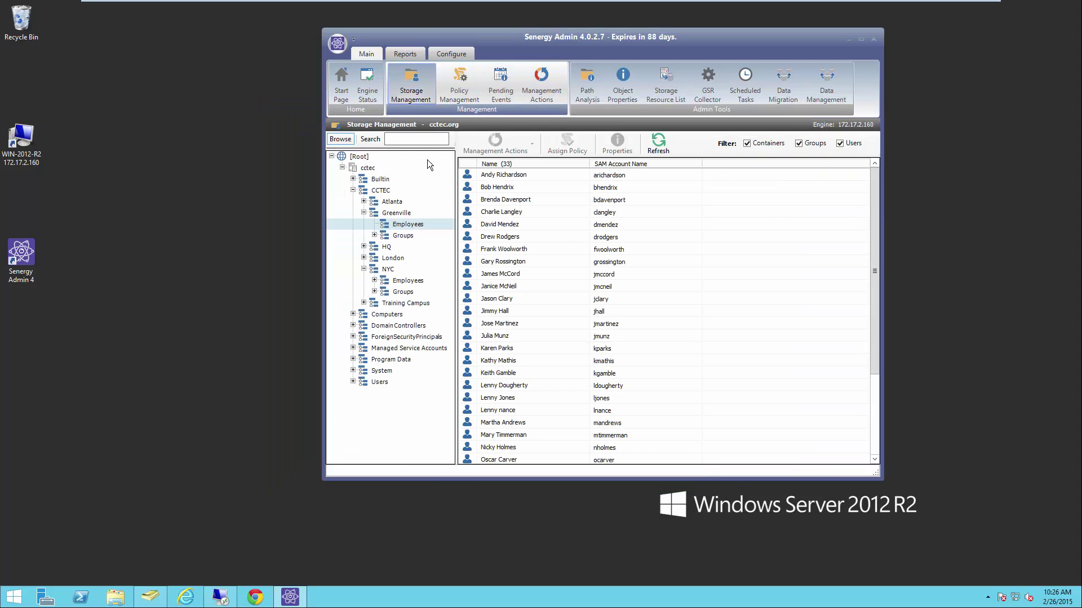
right_click(416, 226)
mouse_move(438, 262)
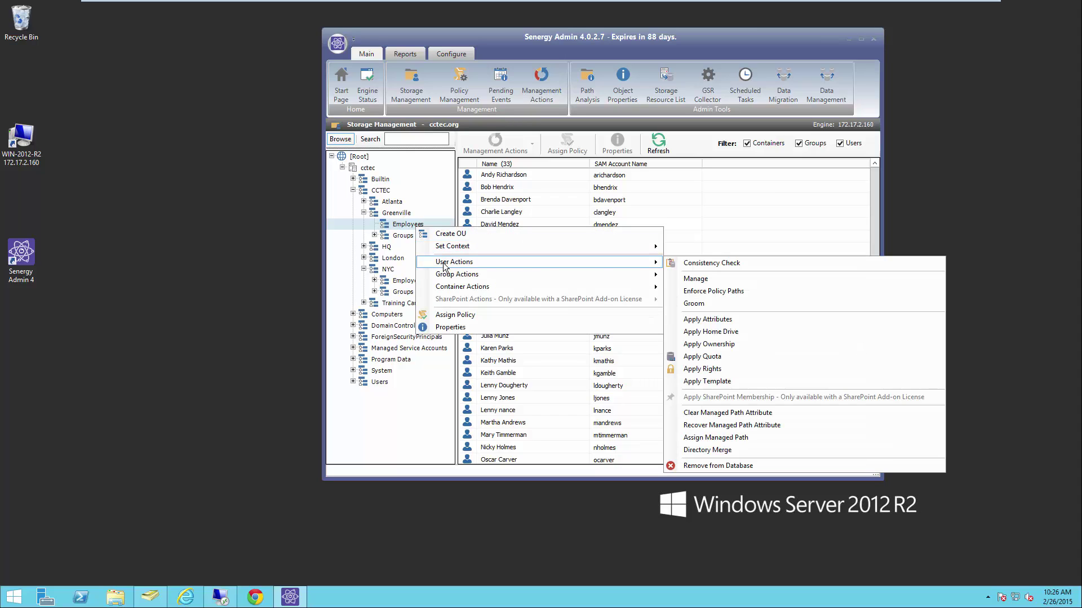
click(734, 293)
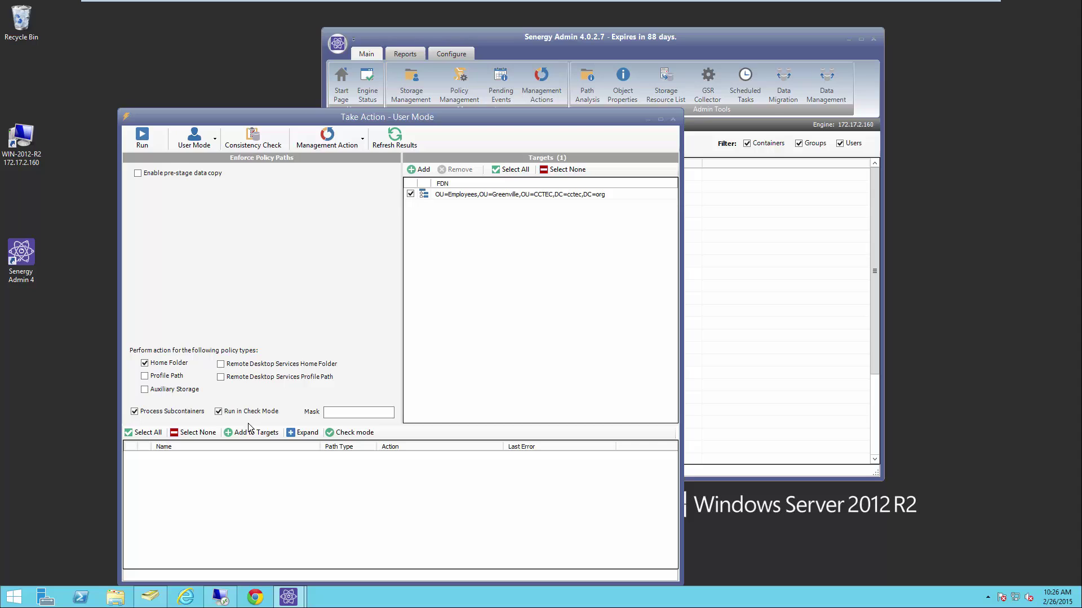
Run the enforcement in check mode and review 33 successful Move Data results.
click(146, 136)
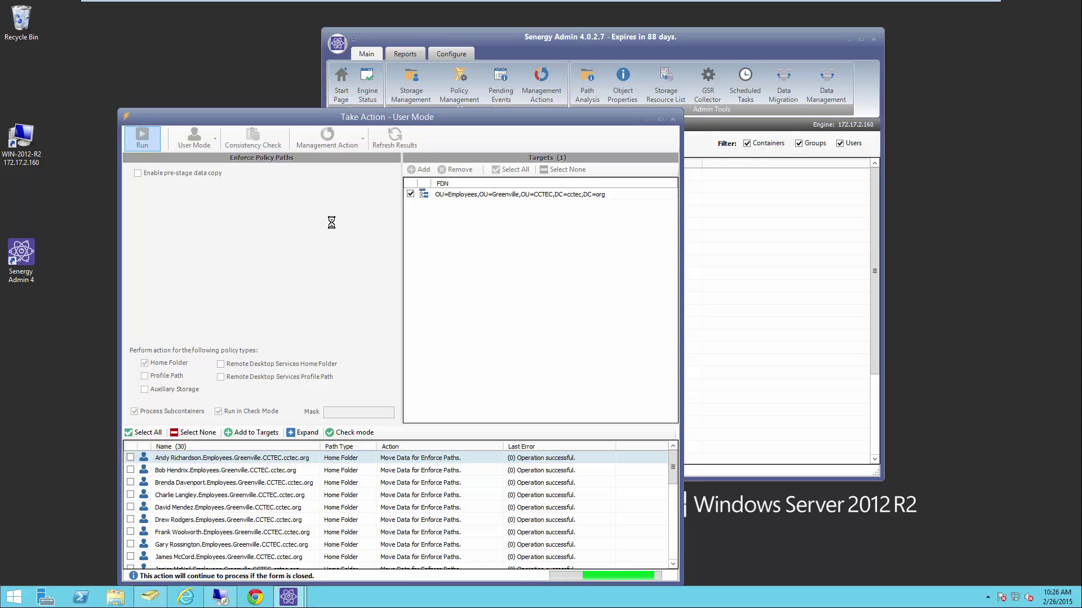
click(305, 433)
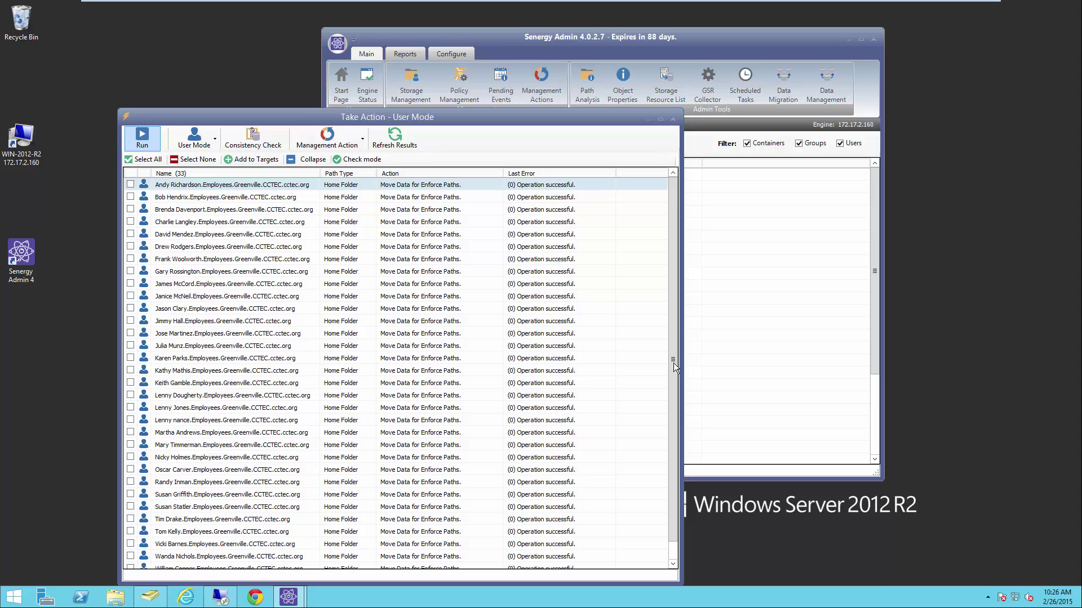
drag(673, 363, 691, 311)
Disable Run in Check Mode and run the enforcement live on Greenville Employees.
click(309, 159)
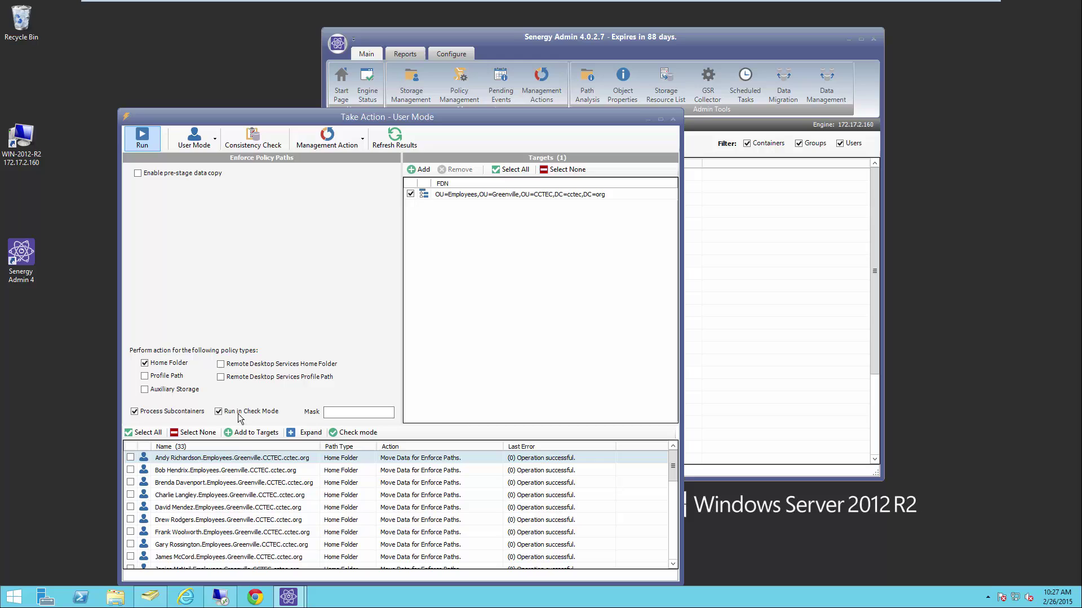
click(237, 414)
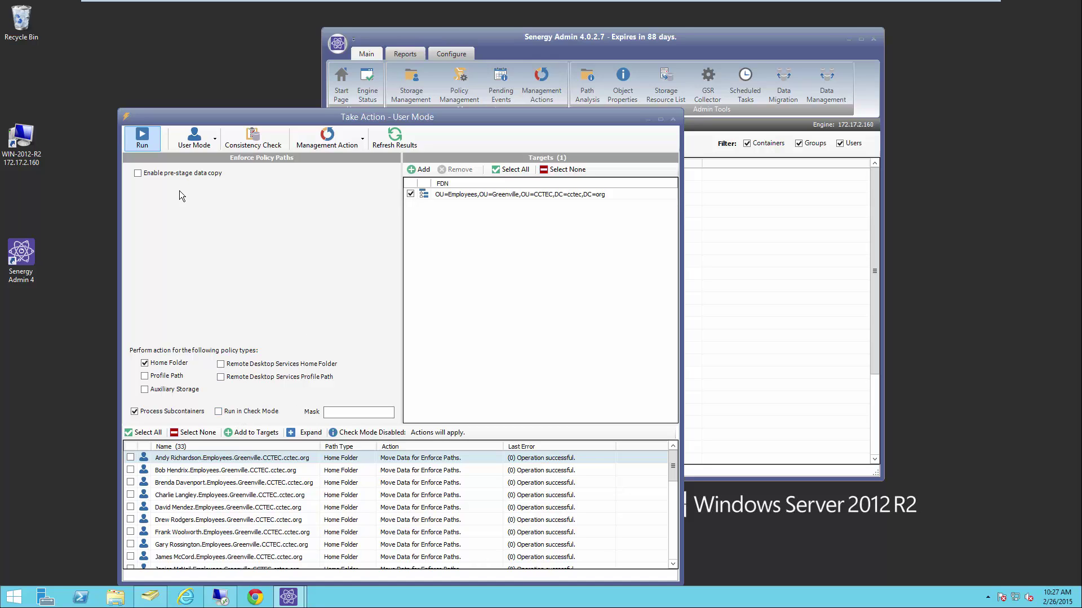
click(143, 137)
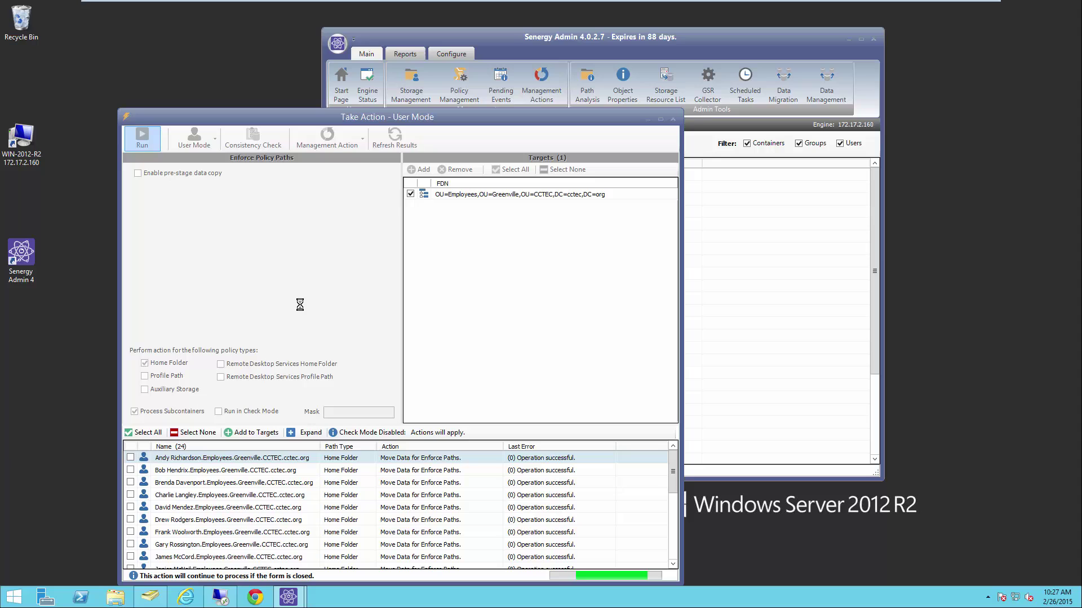
Open Pending Events and refresh until Total Queued Events reaches 0.
click(648, 119)
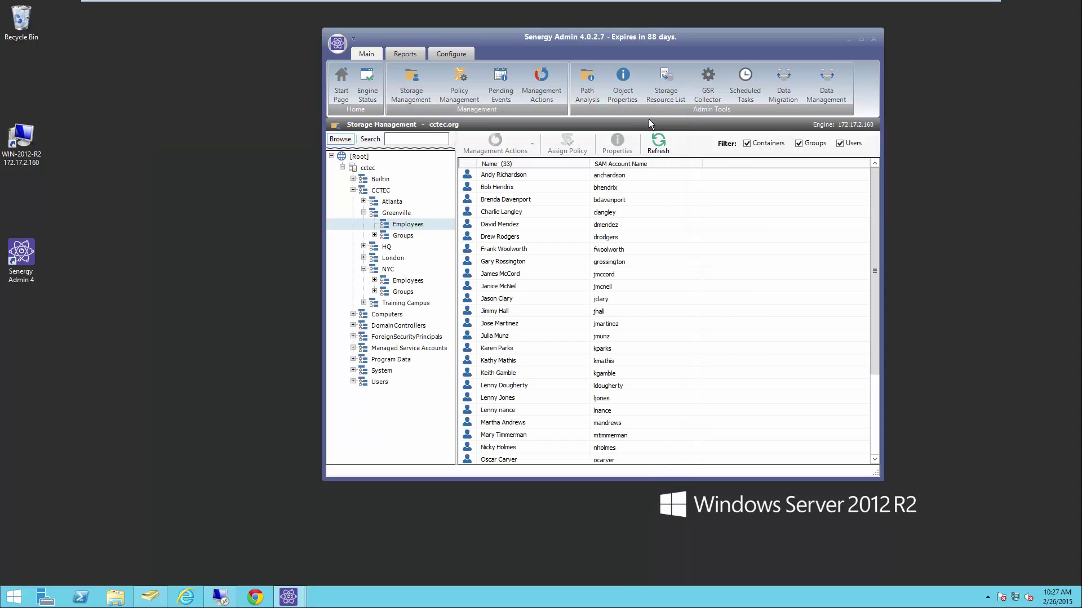
click(501, 85)
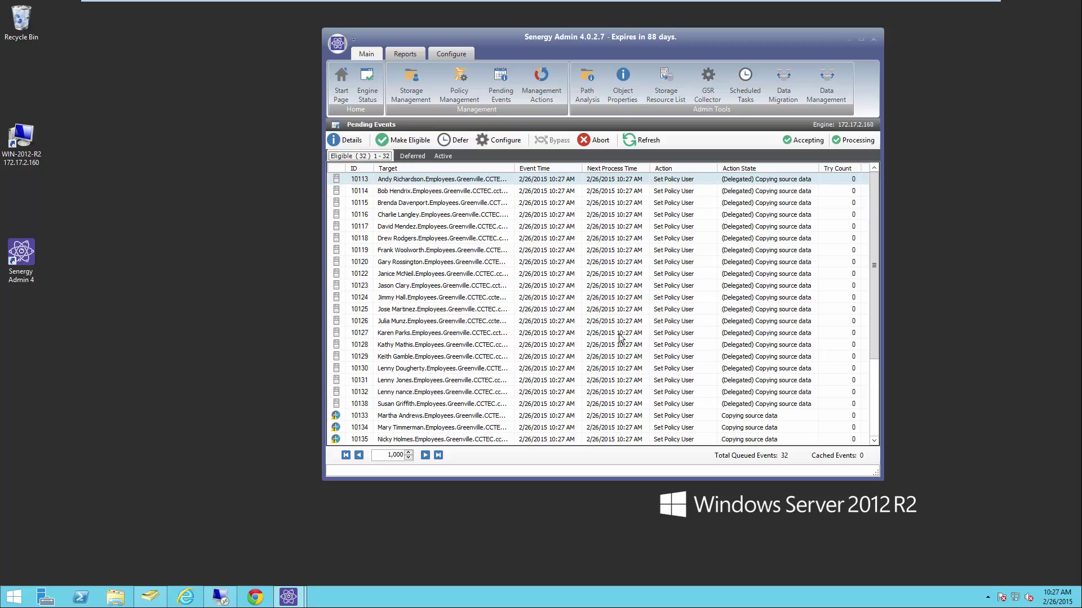
click(651, 144)
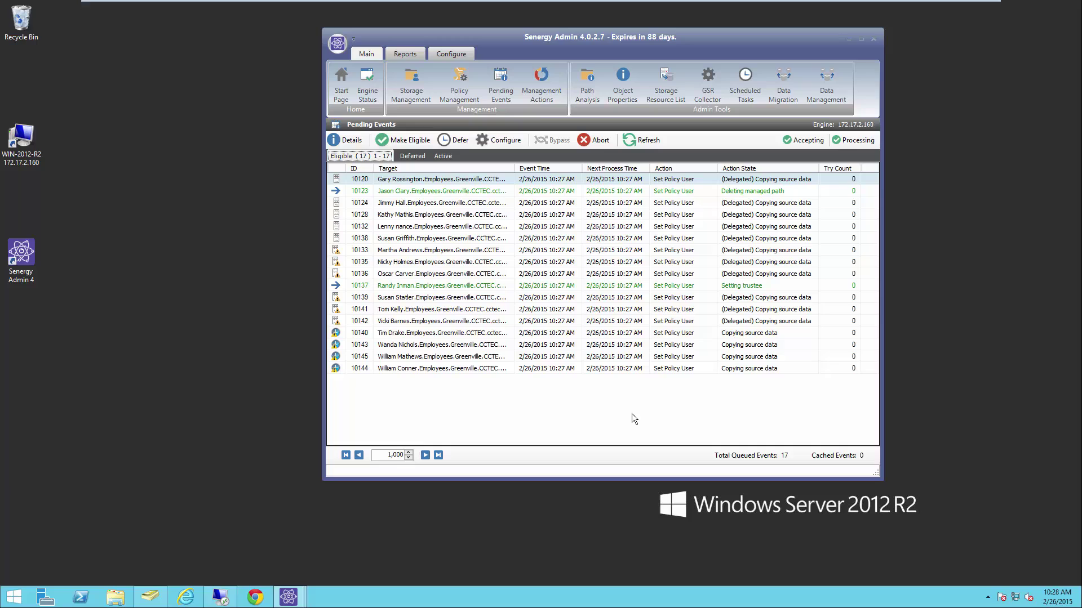
click(639, 141)
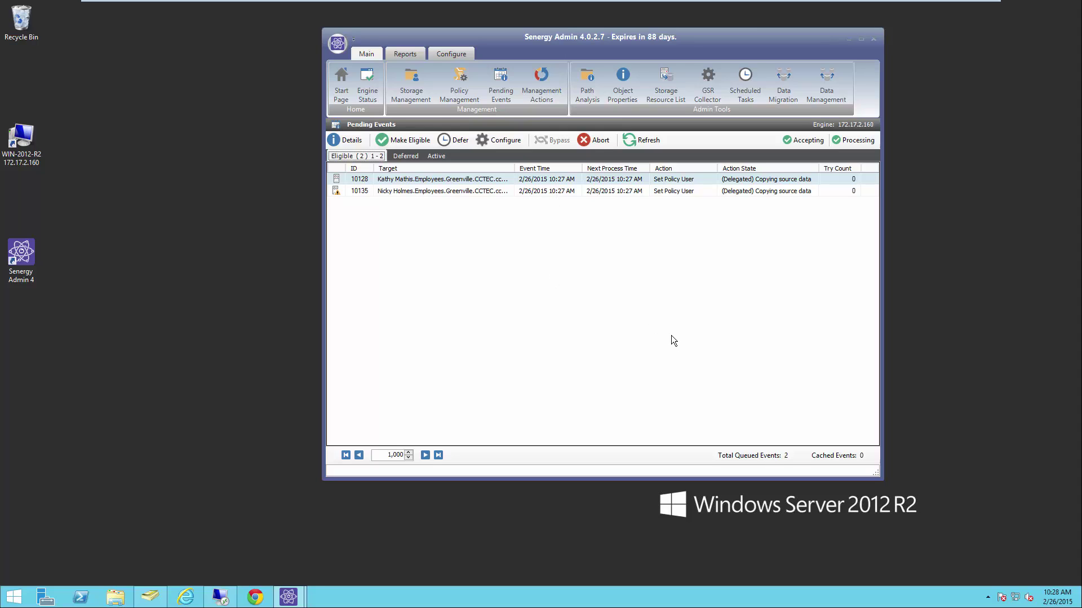
click(643, 141)
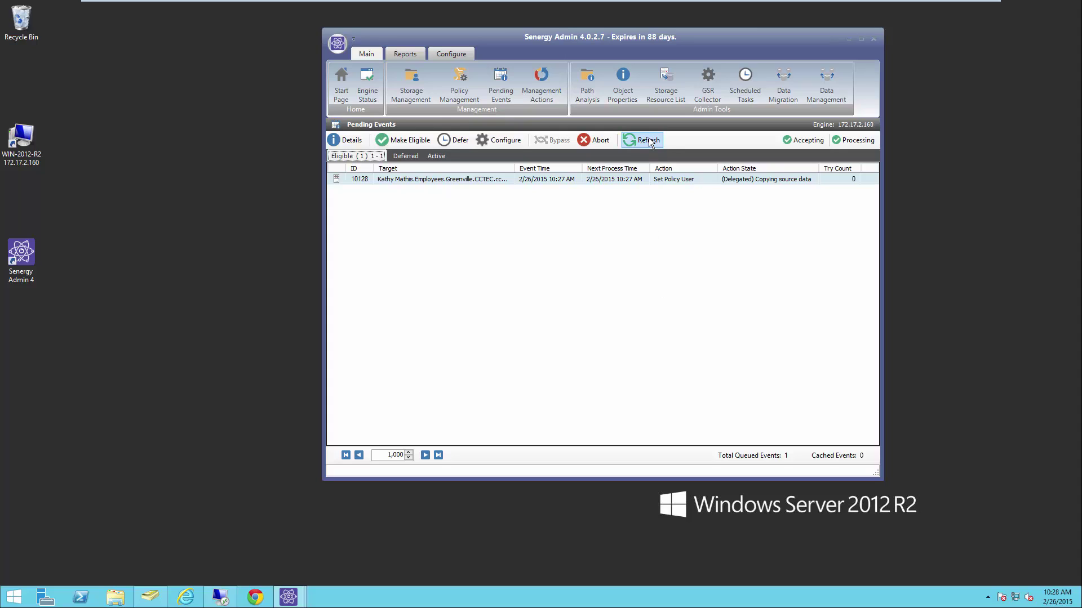
click(649, 141)
click(635, 139)
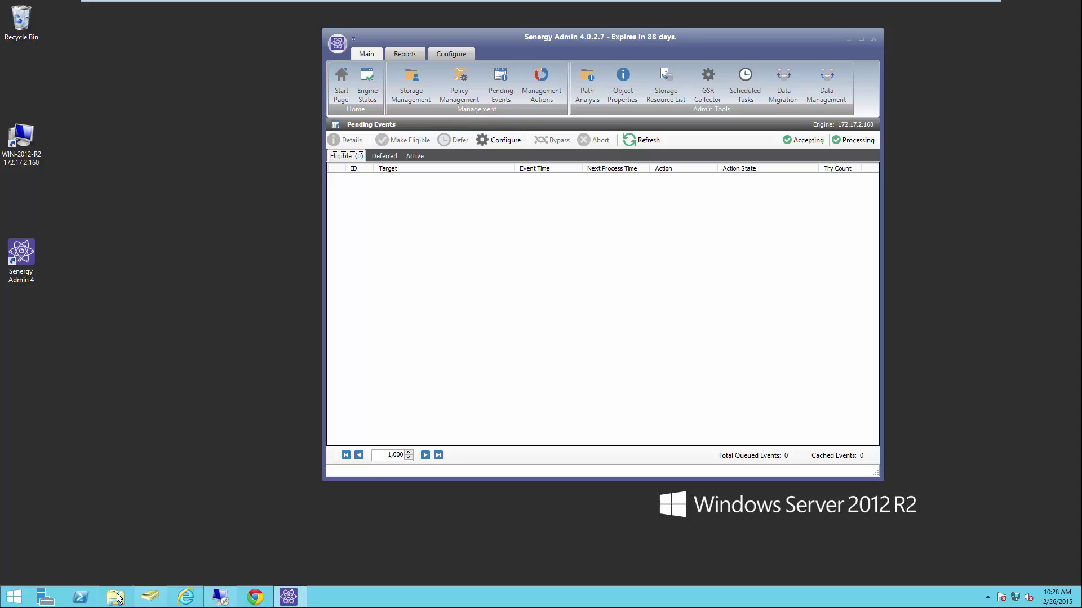
Browse K:\Greenville Users\Home and open the first migrated user's home folder.
double_click(21, 148)
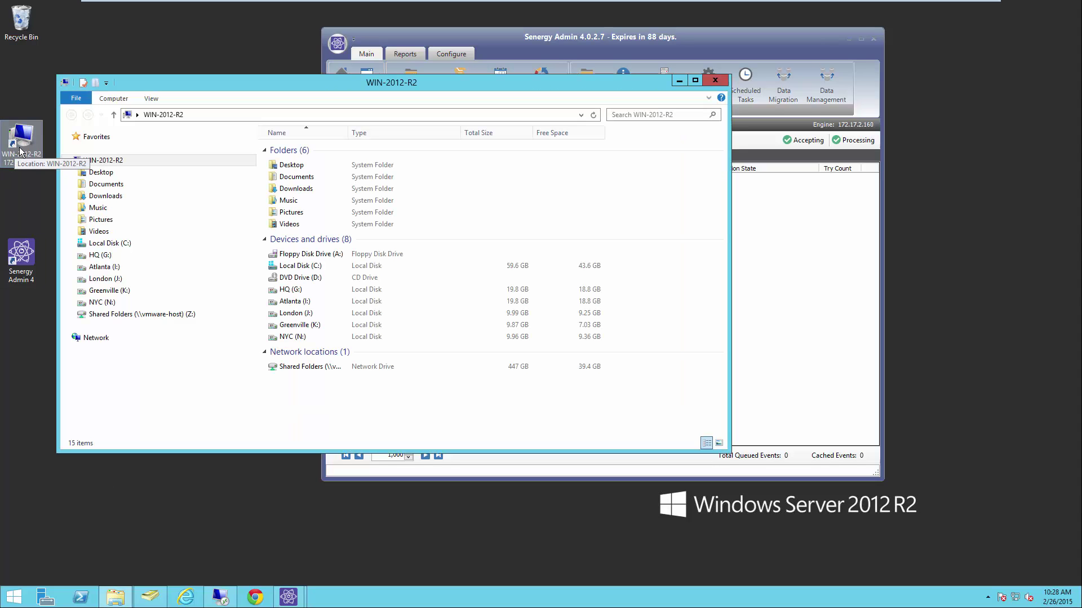
click(73, 291)
click(79, 314)
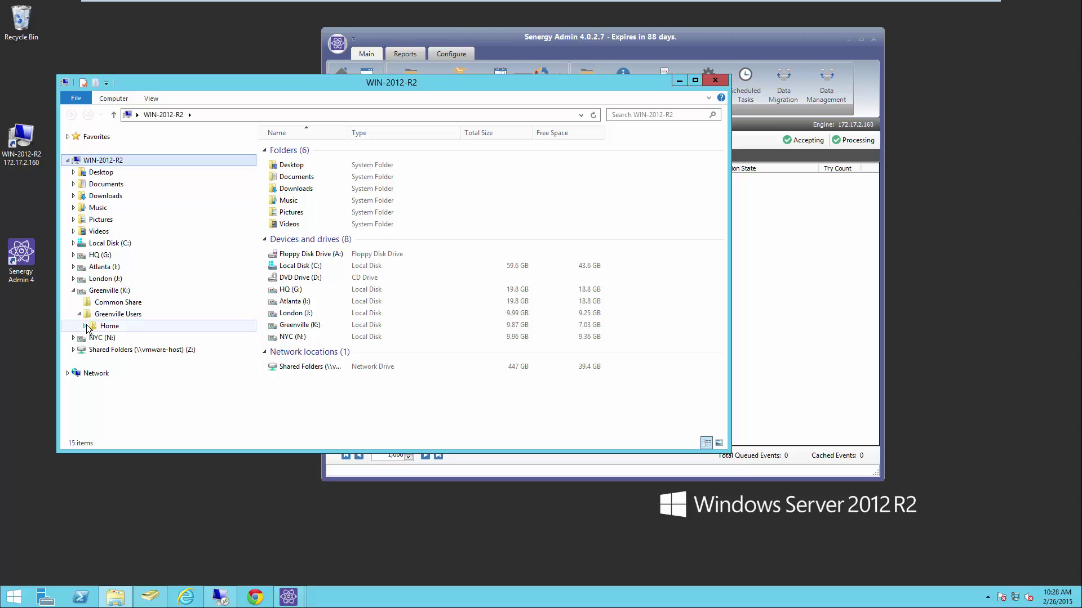
click(85, 327)
click(134, 146)
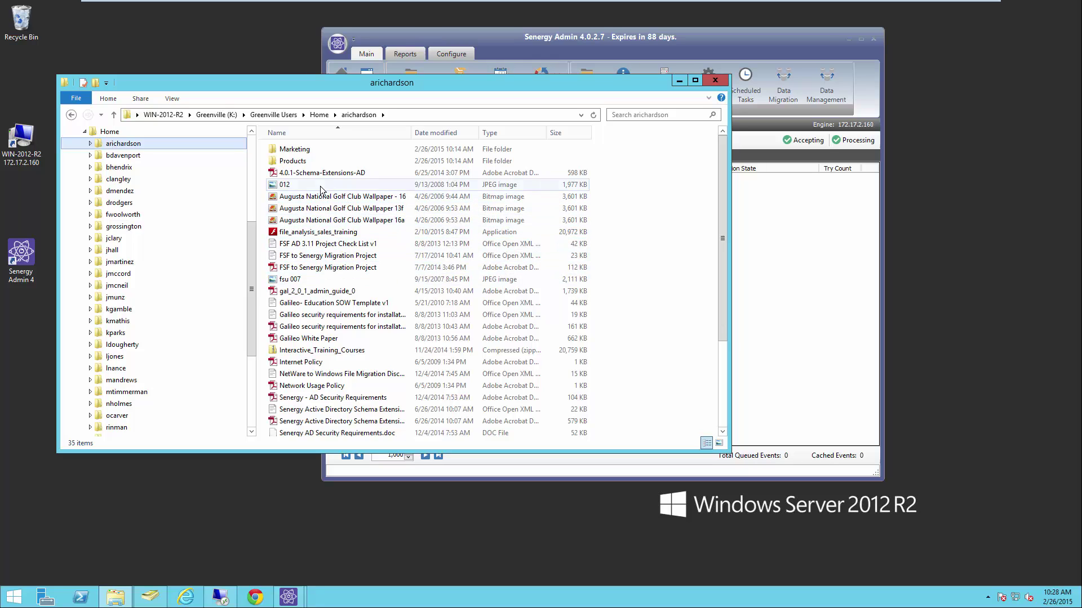
Review file_analysis_sales_training's security and advanced permissions, then check another user's folder.
right_click(310, 232)
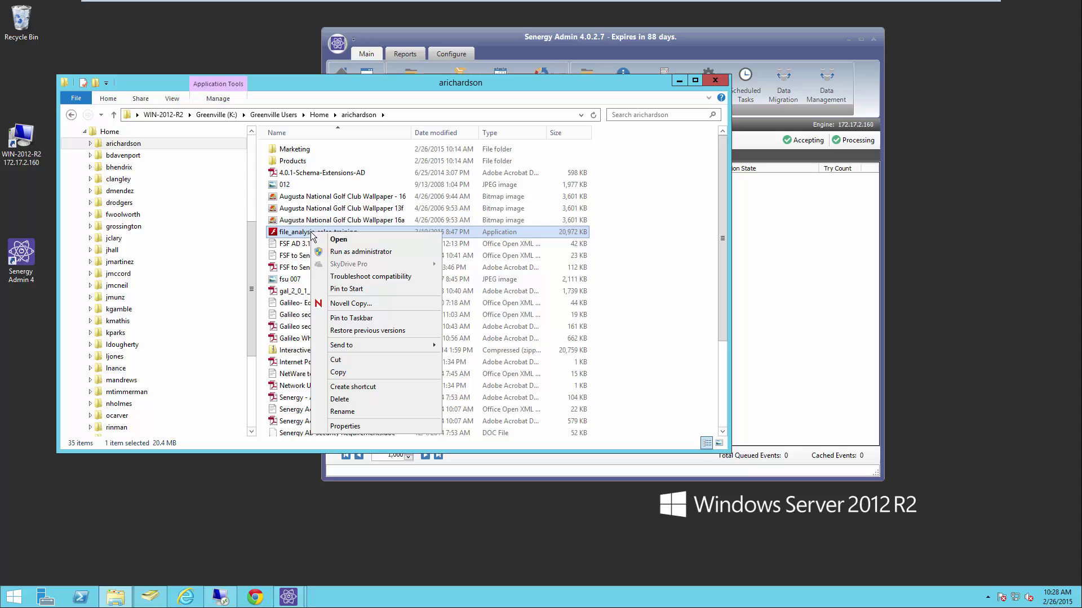
click(364, 426)
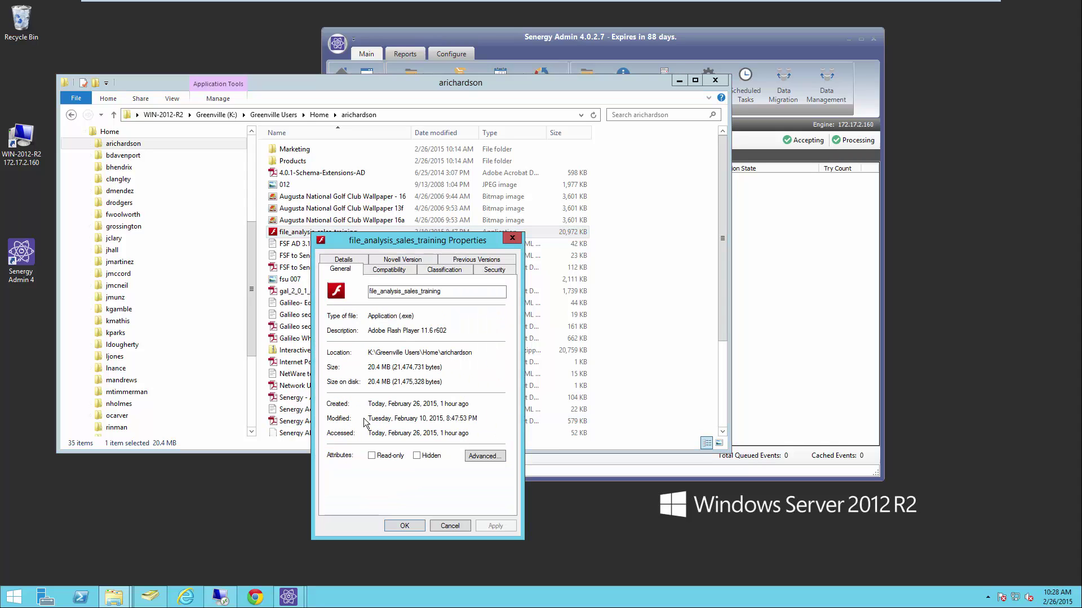
click(495, 272)
click(401, 324)
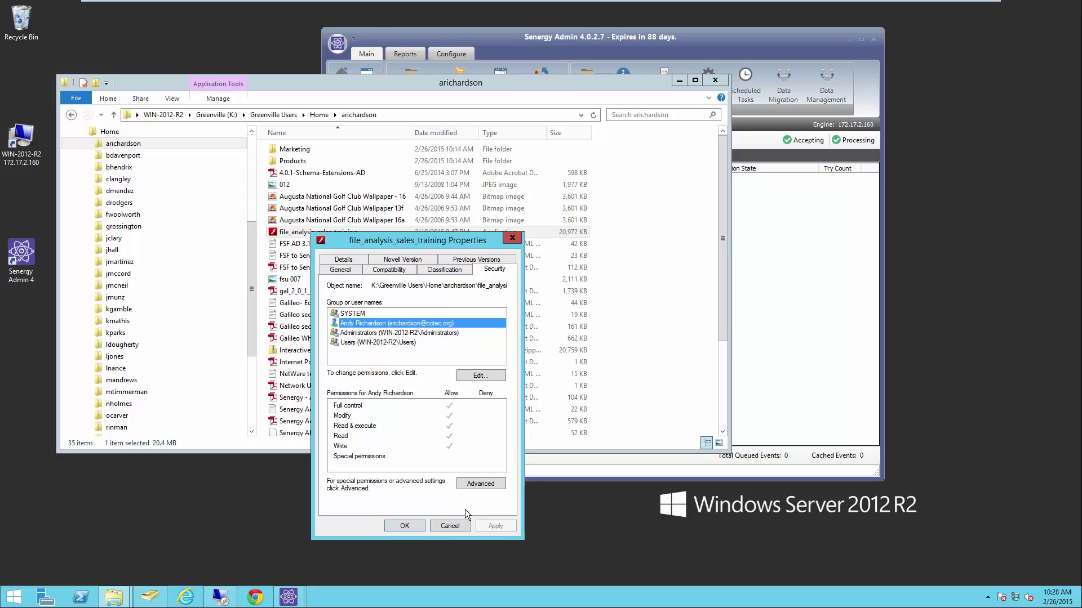
click(472, 485)
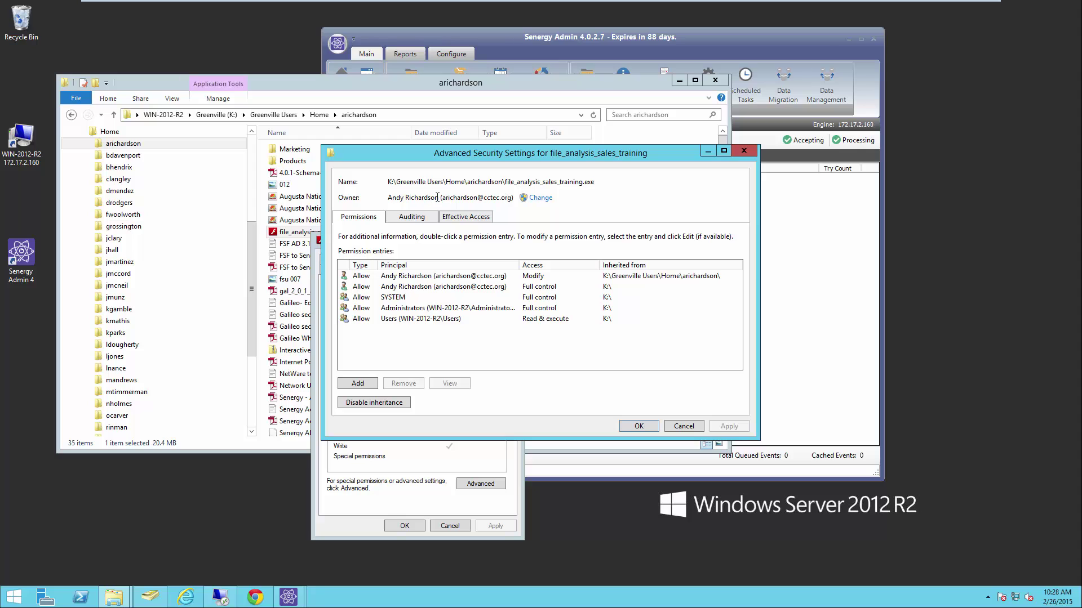
click(684, 426)
click(513, 238)
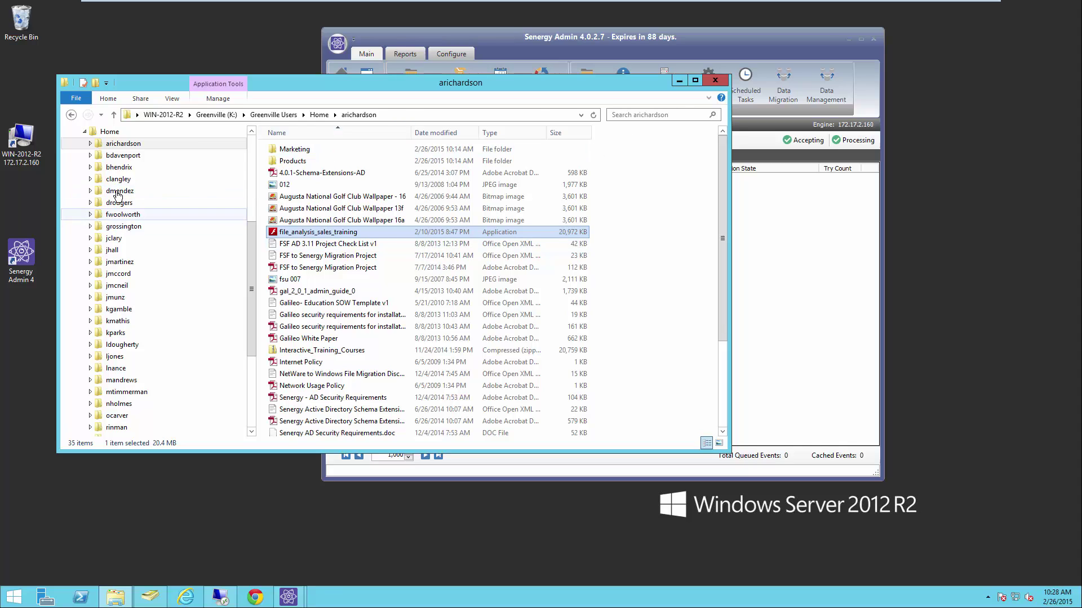
click(119, 167)
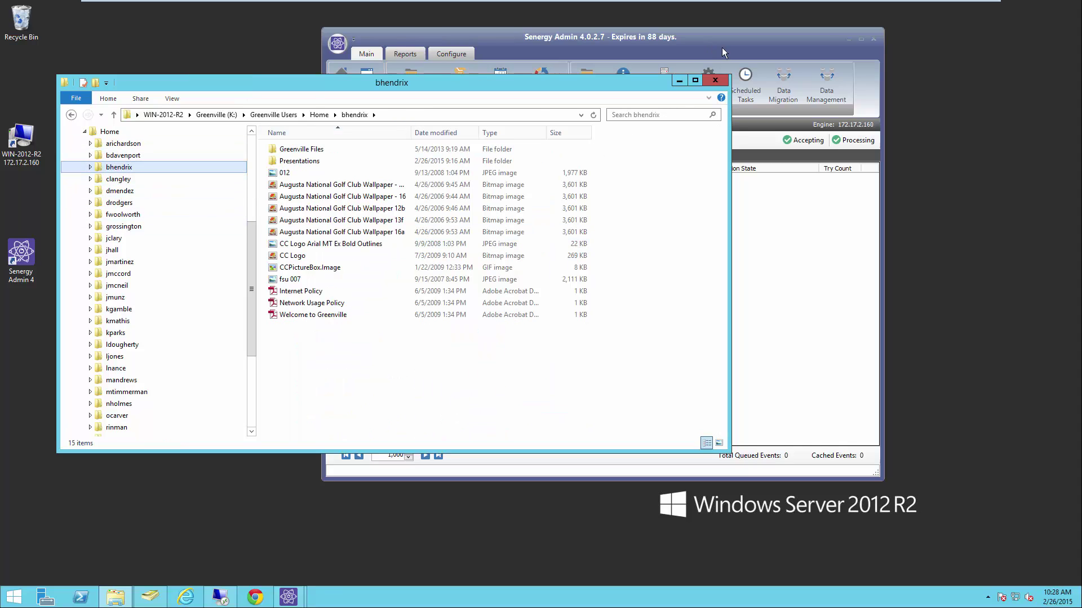
click(715, 80)
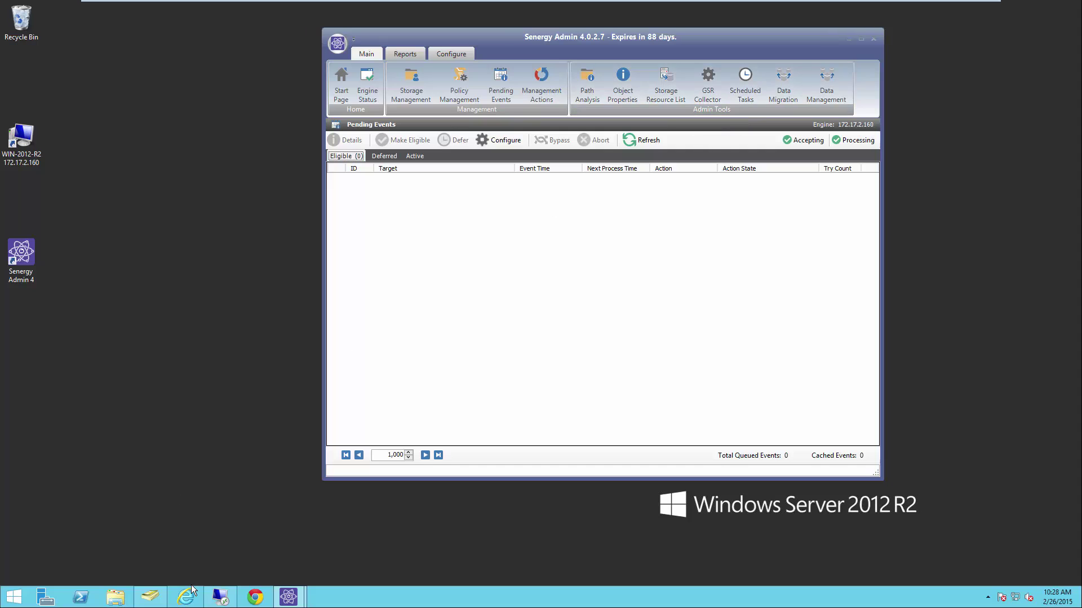
Verify GVL_Users on CCTEC-SRV's Greenville (G:) drive is empty, then minimize the remote session.
click(221, 597)
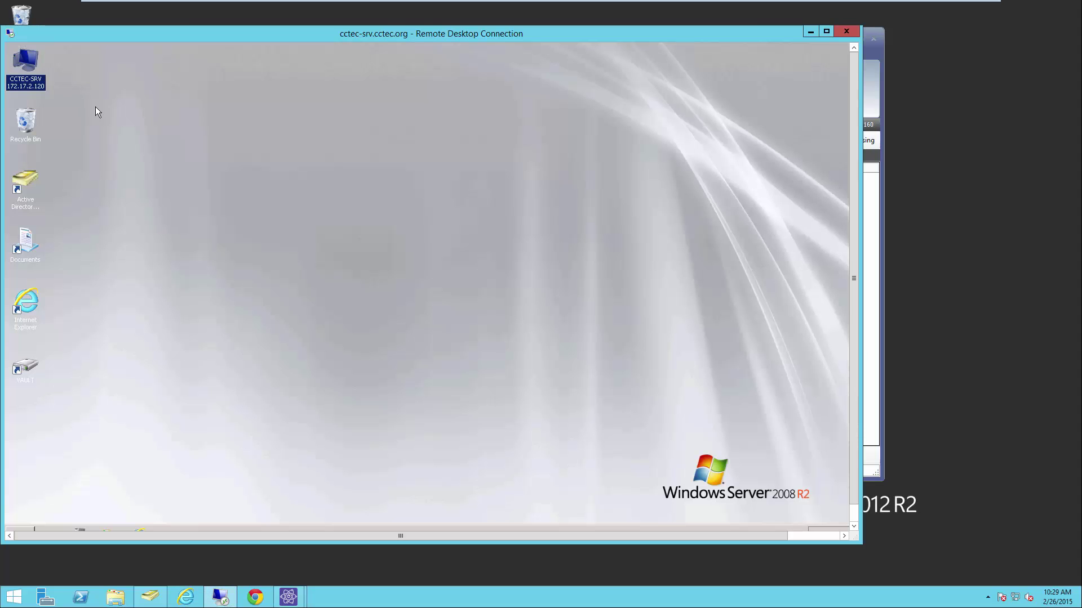
double_click(26, 67)
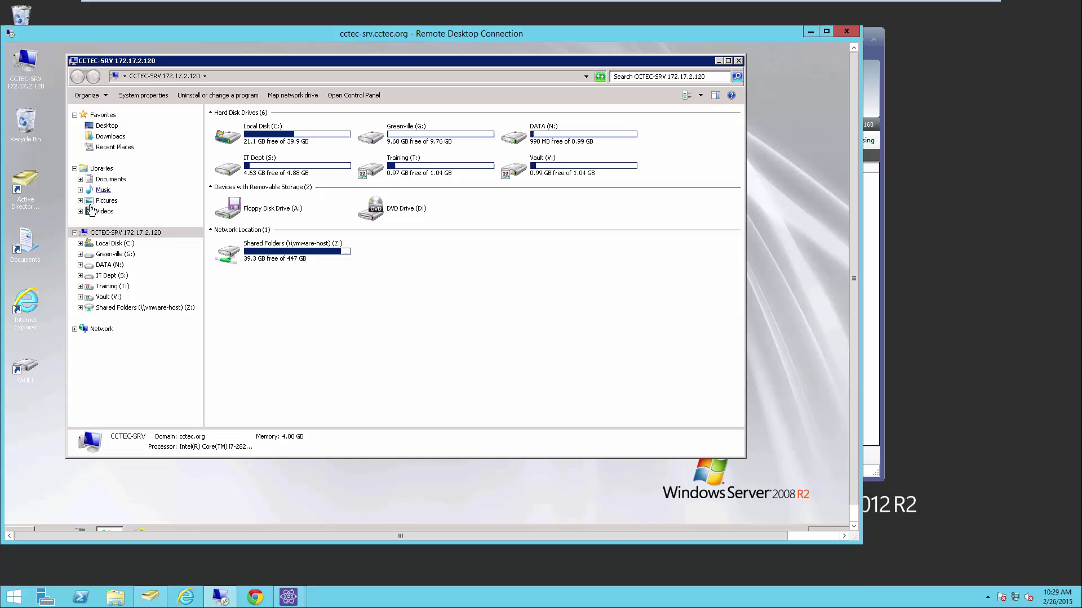
click(80, 254)
click(113, 265)
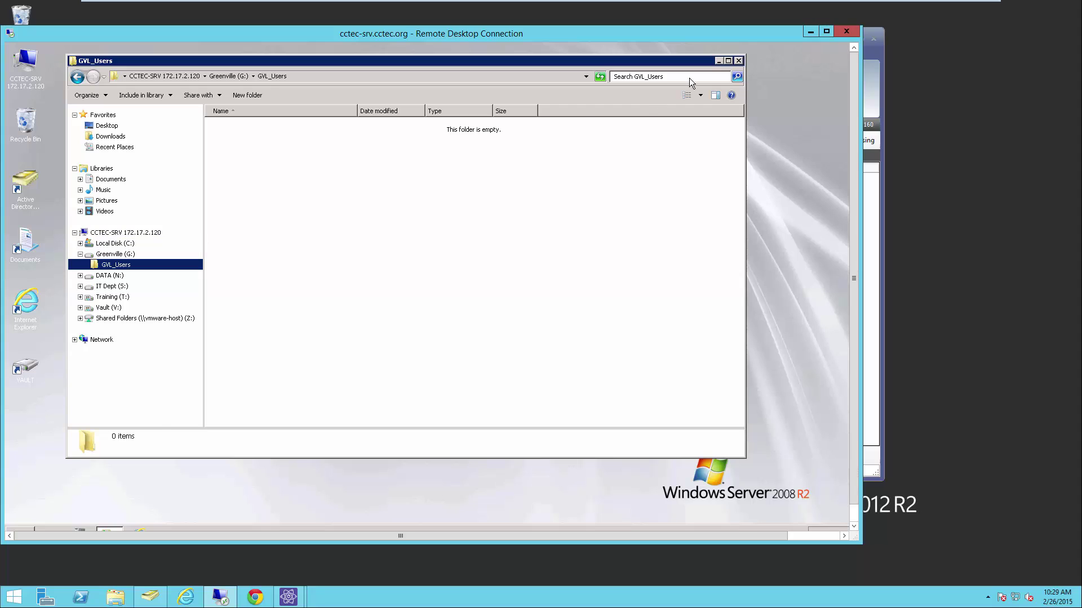
click(737, 61)
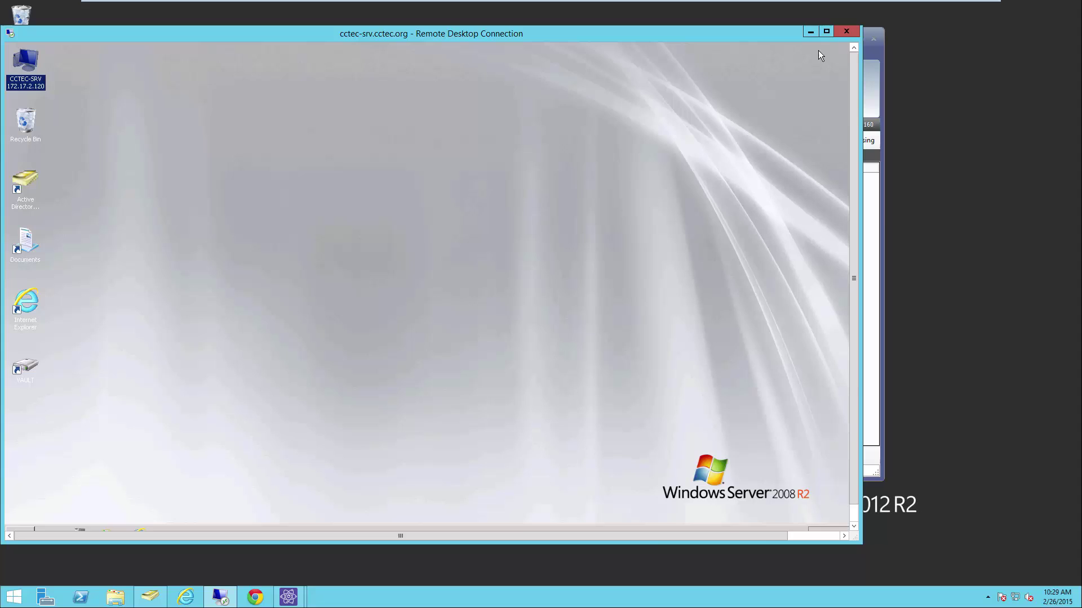
click(810, 31)
Run a Consistency Check on the Greenville Employees from the Take Action window.
click(414, 88)
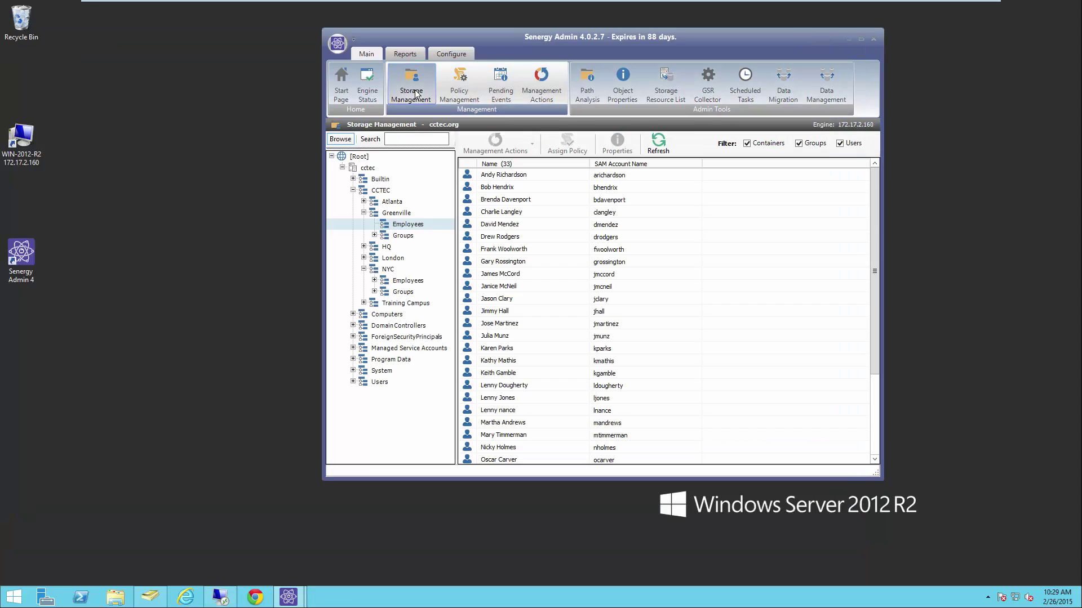
mouse_move(288, 596)
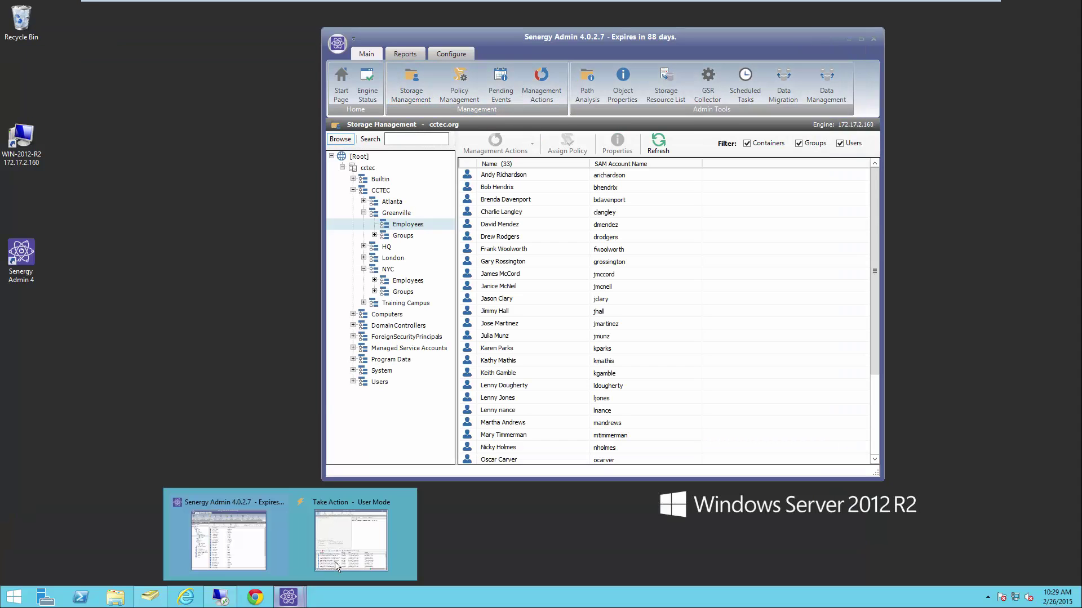
click(349, 555)
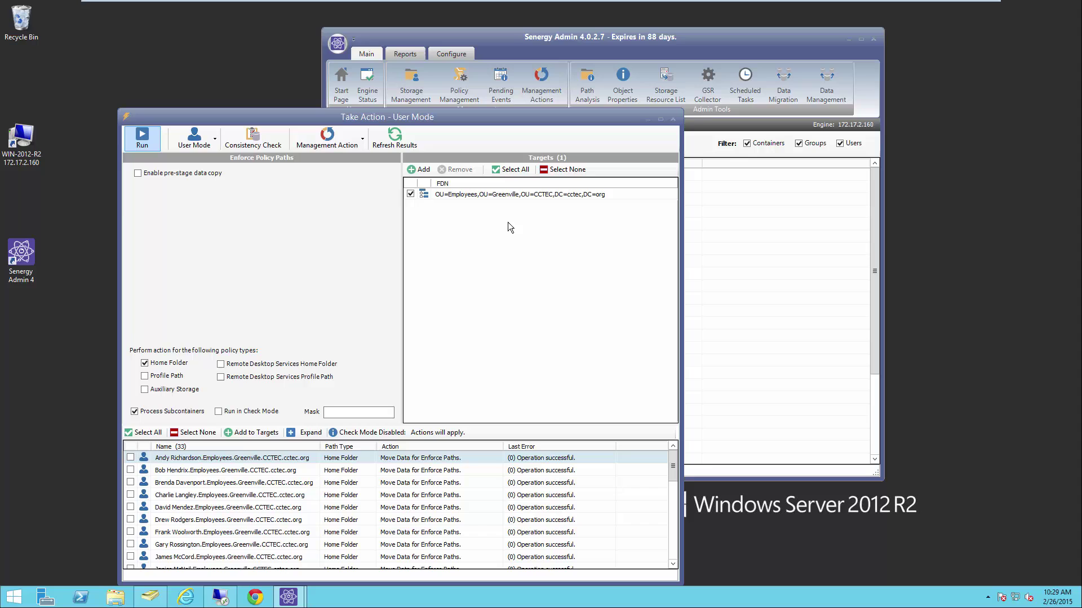
click(247, 138)
click(142, 138)
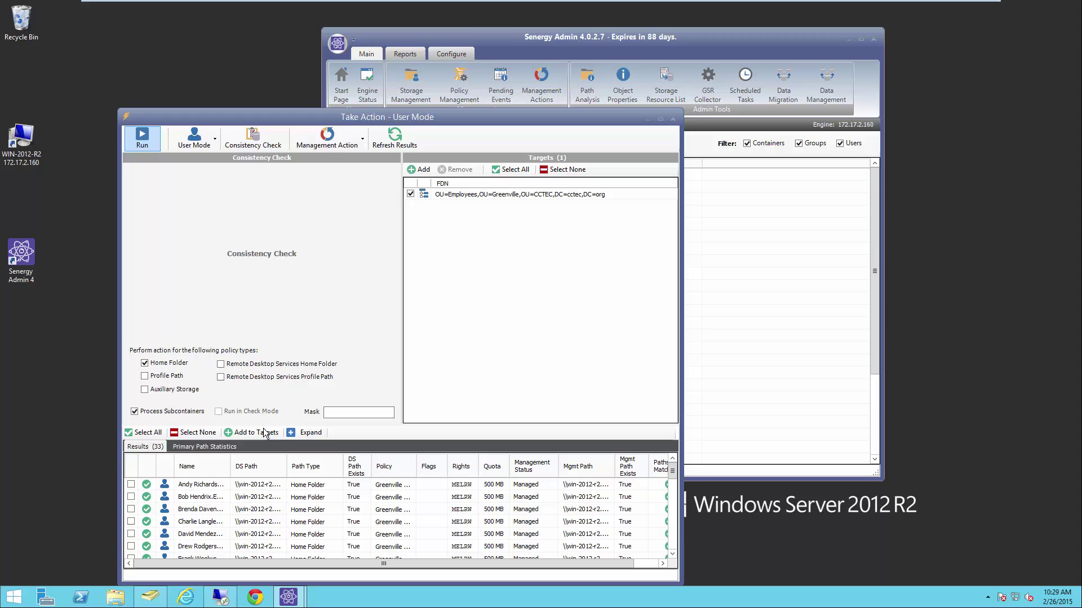
Expand the results, widen DS Path and review Primary Path Statistics for the 2012 R2 Home share.
click(310, 434)
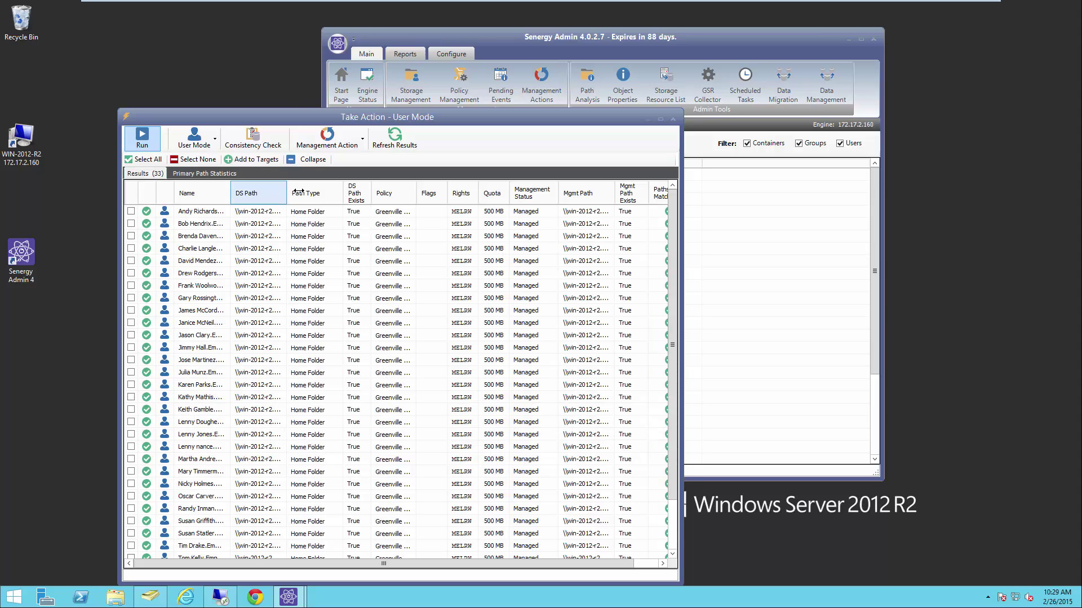
drag(299, 193, 416, 192)
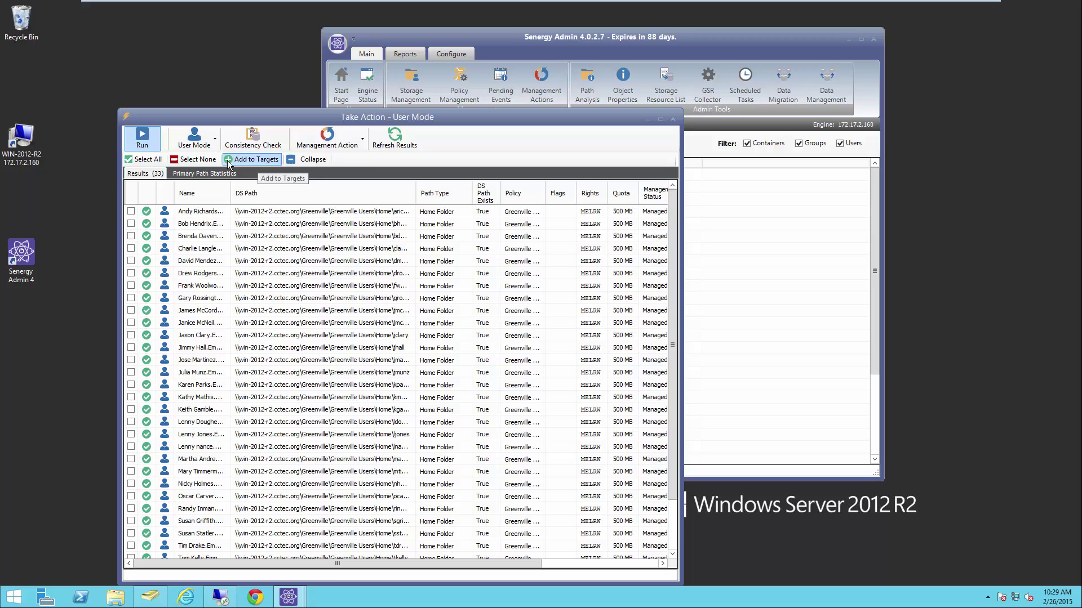
click(208, 175)
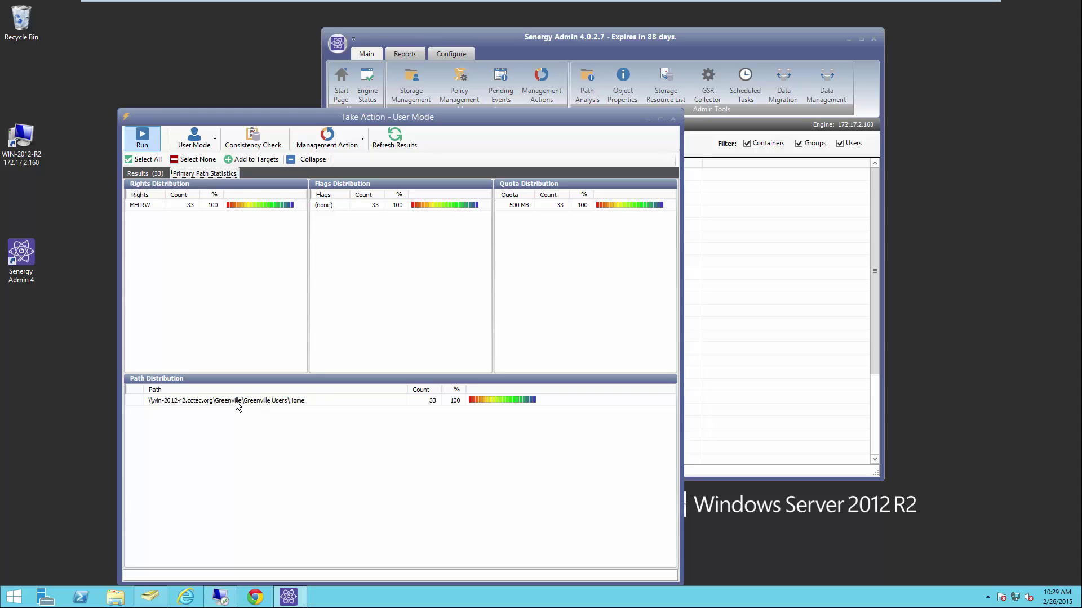
Close the Take Action window and list Greenville Employees in Active Directory Users and Computers.
click(673, 118)
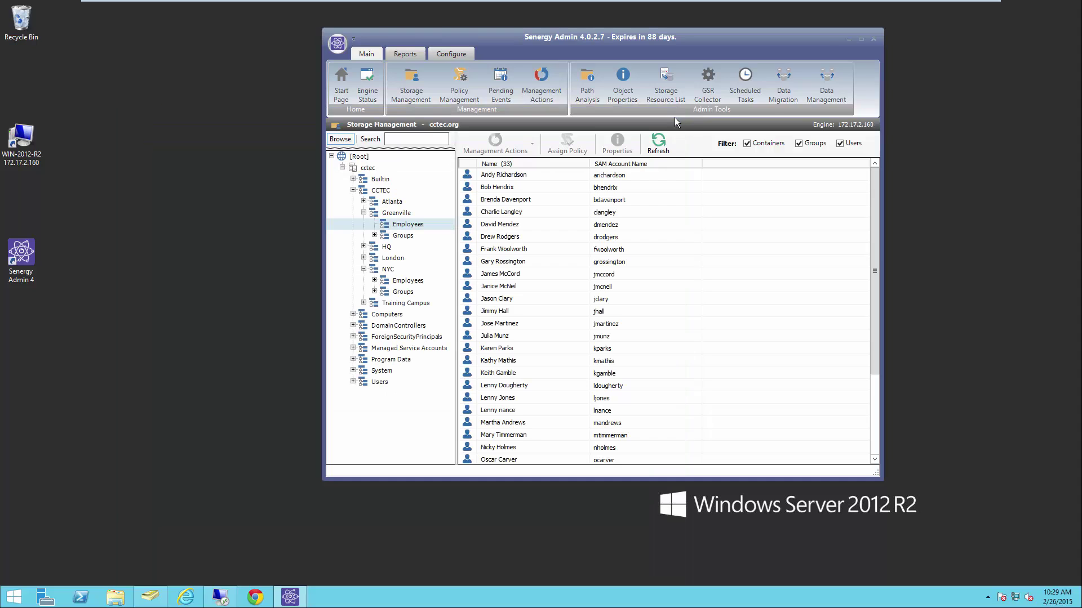
click(151, 597)
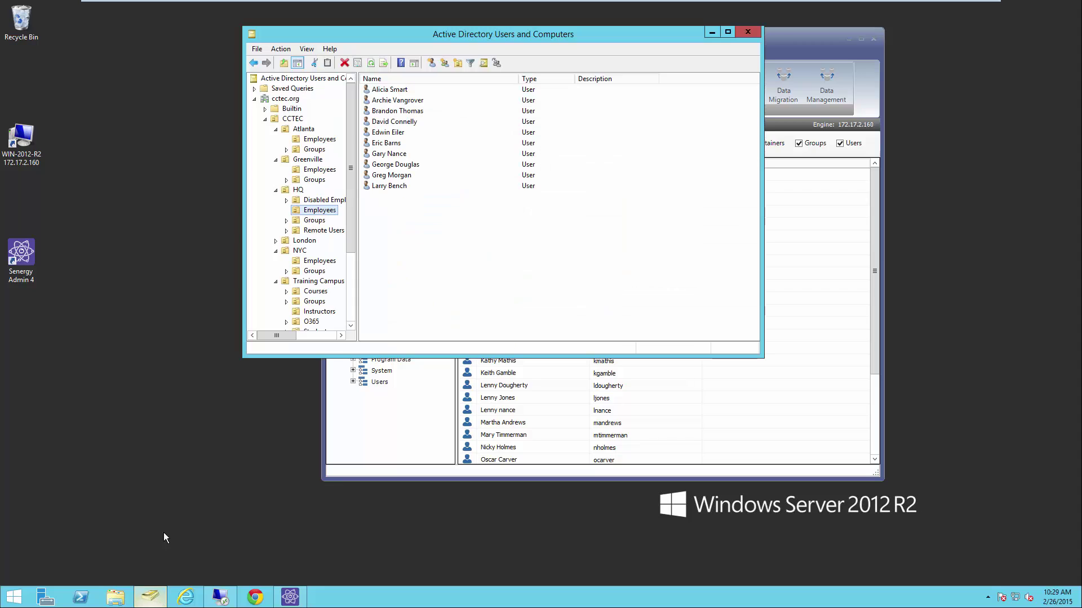
click(314, 171)
Confirm the first Greenville user's Profile home folder is on the win-2012-r2 share, then cancel.
double_click(391, 90)
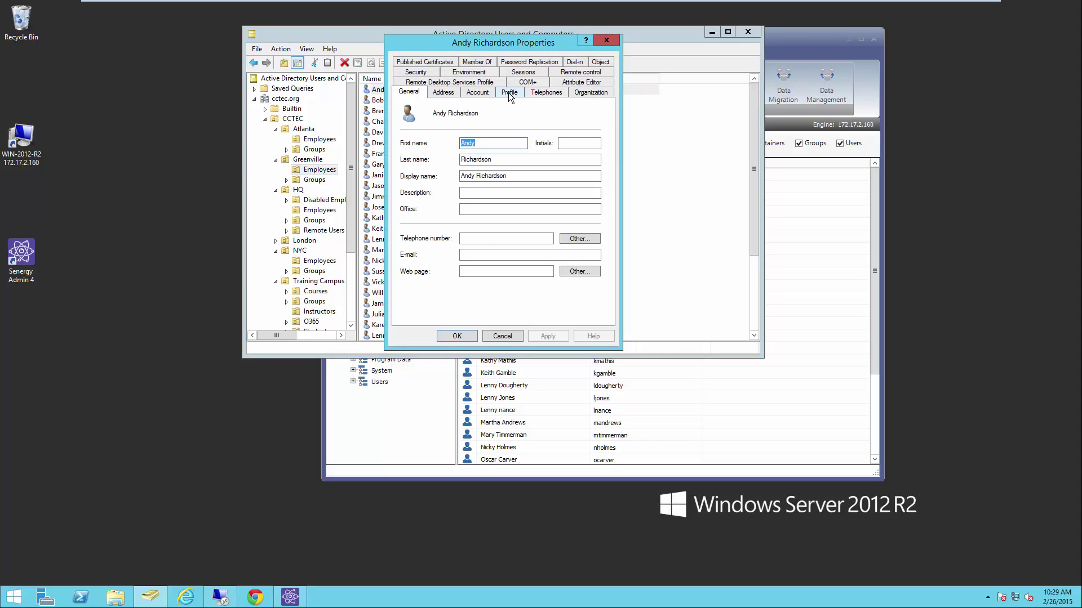
click(508, 93)
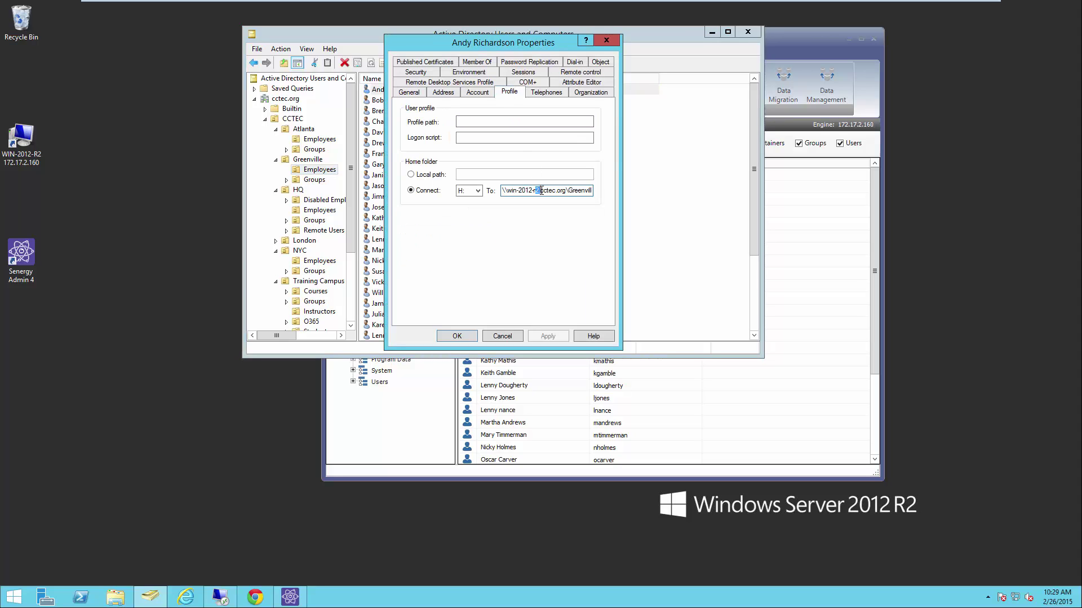
drag(536, 190, 497, 188)
click(511, 337)
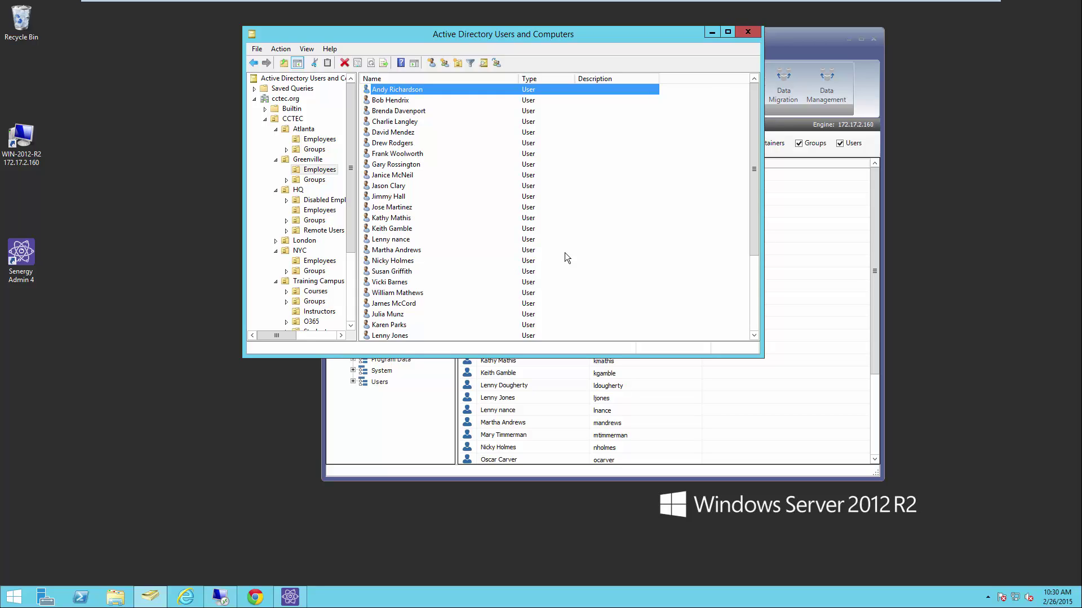
click(749, 31)
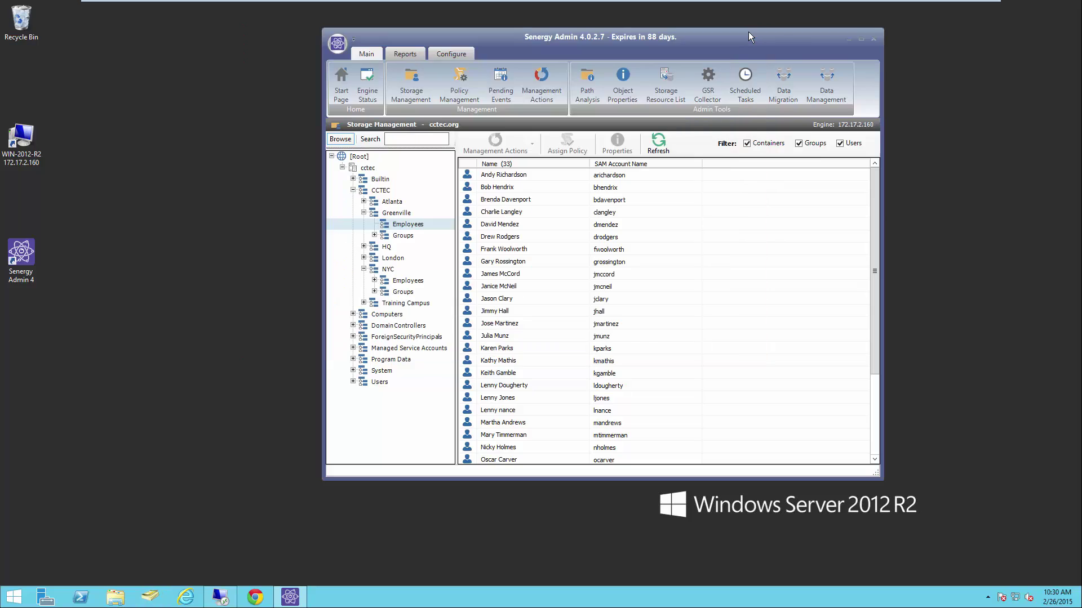